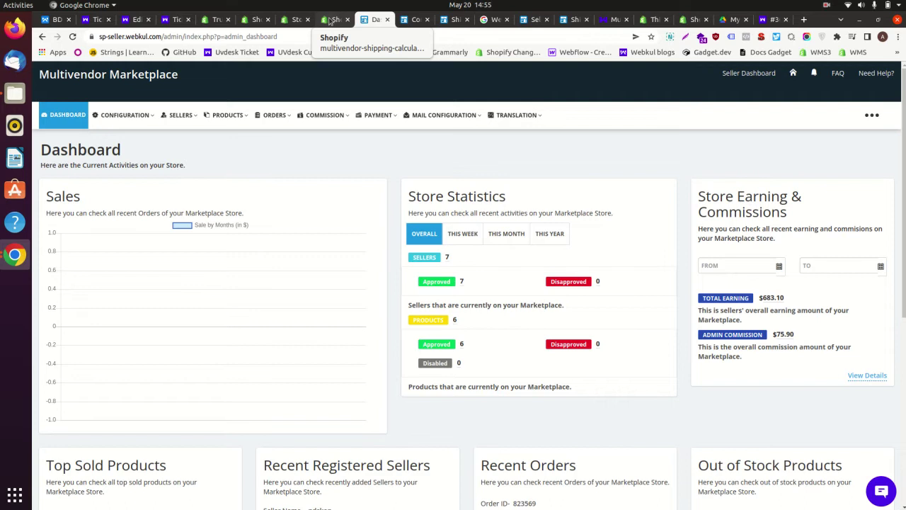
Switch to the Shopify admin, examine the domestic rates in the General shipping profile, and close the store settings
left_click(330, 21)
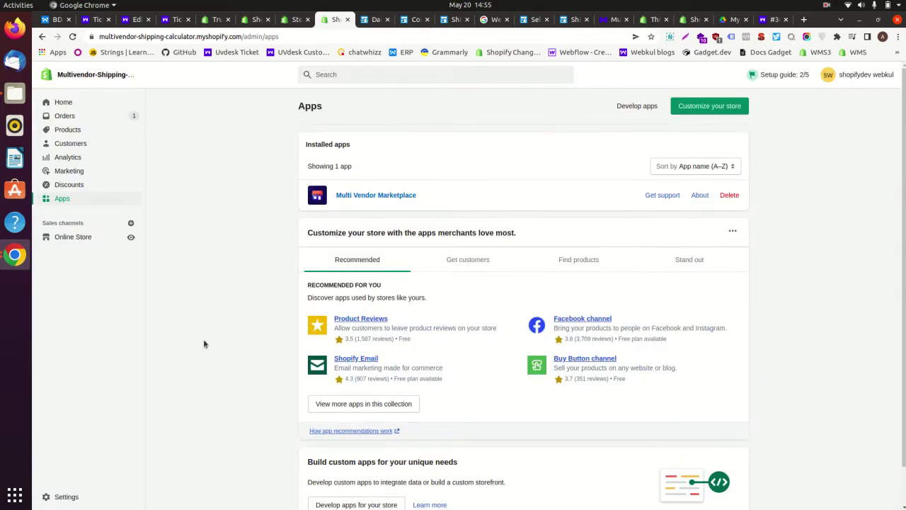
left_click(67, 496)
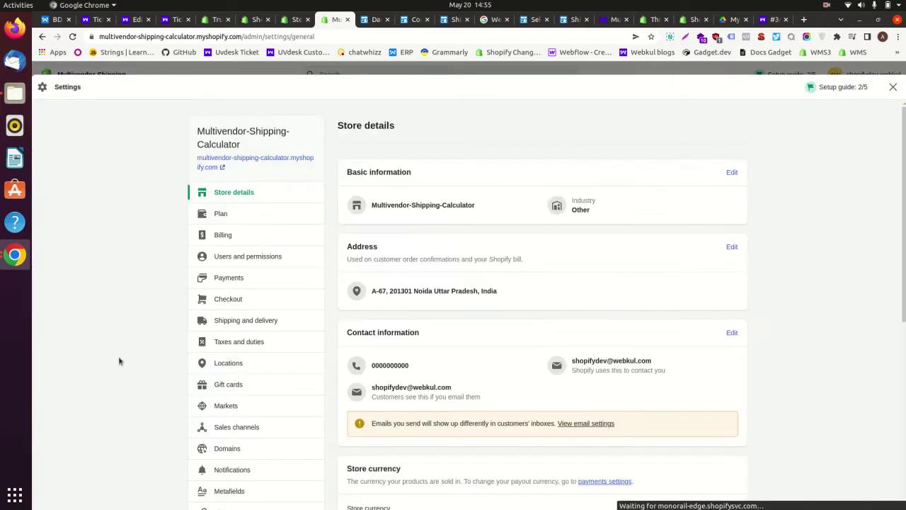
left_click(226, 322)
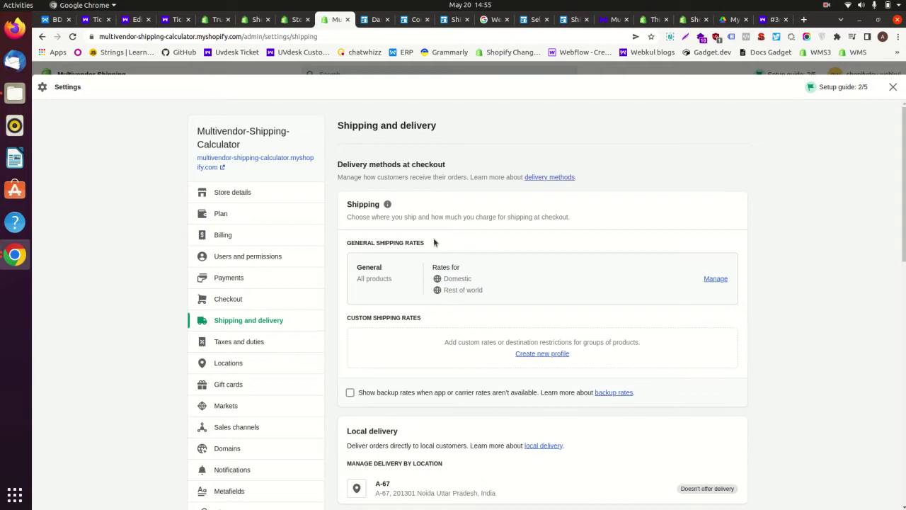
left_click(718, 279)
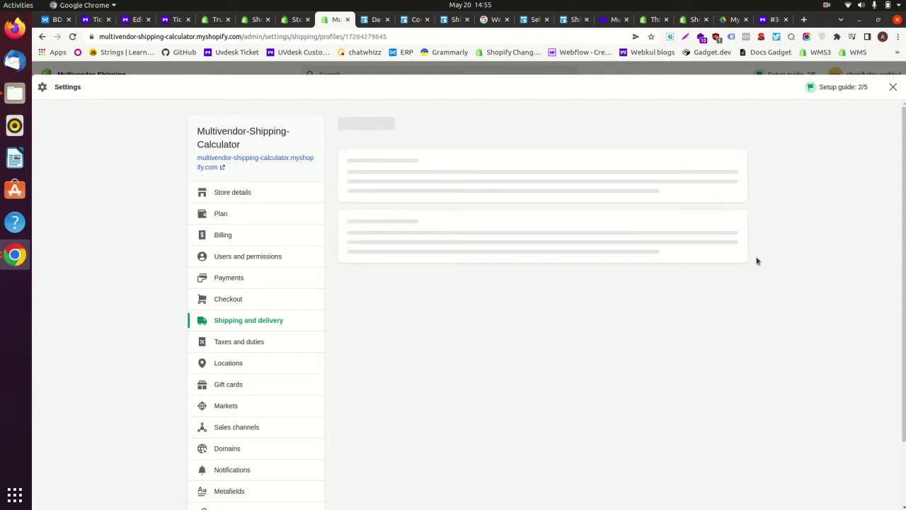
scroll(754, 295, "down", 4)
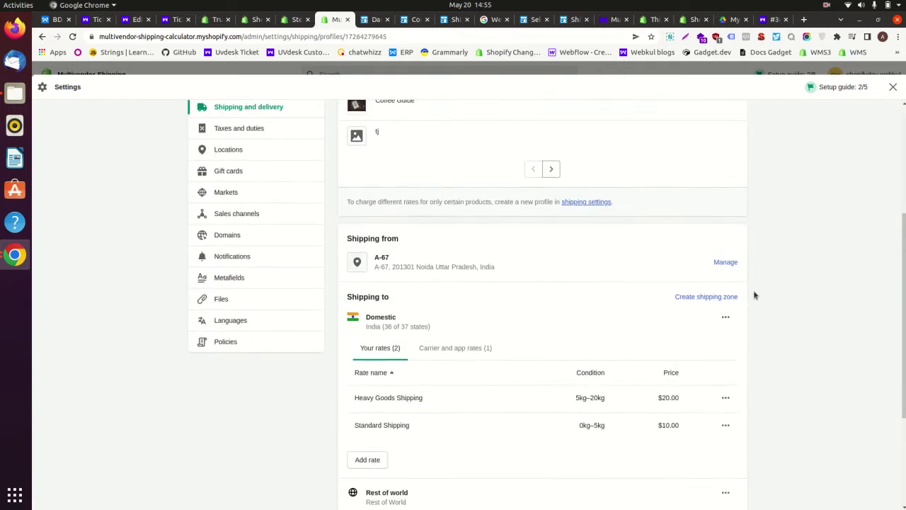
left_click_drag(351, 278, 624, 282)
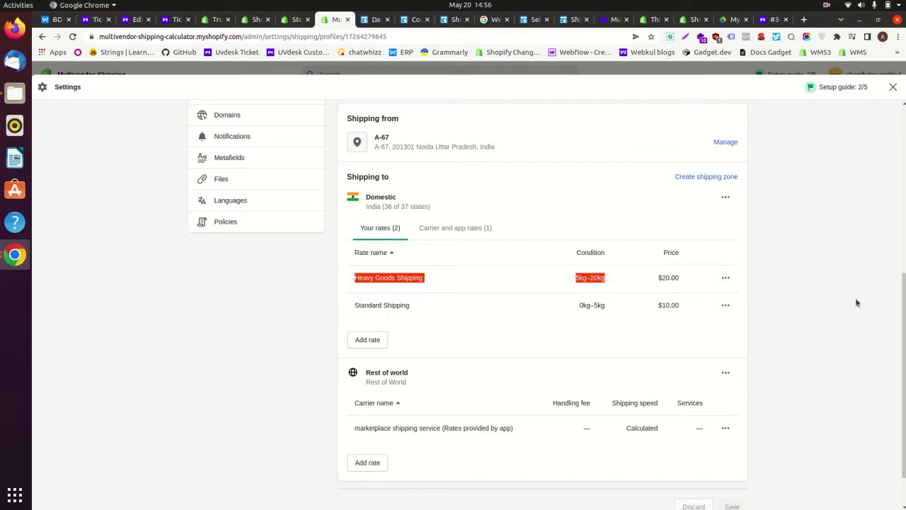
scroll(851, 305, "up", 5)
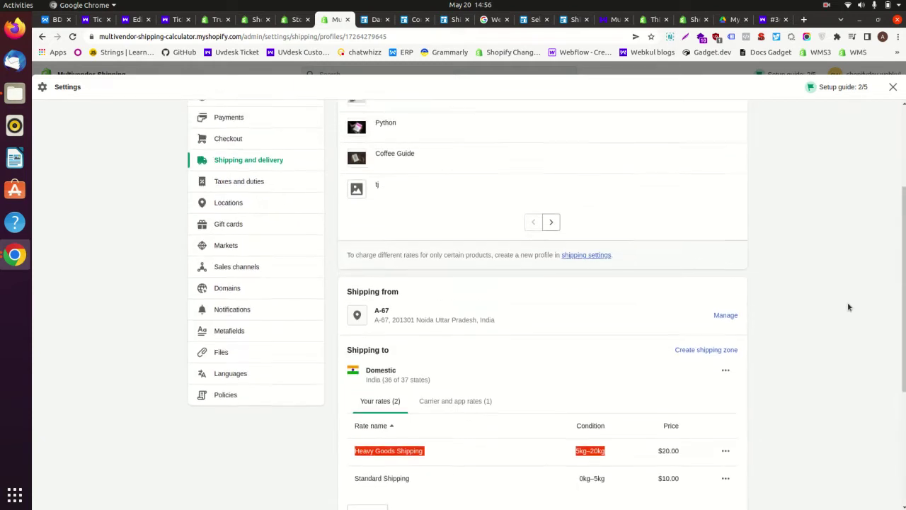
left_click(893, 86)
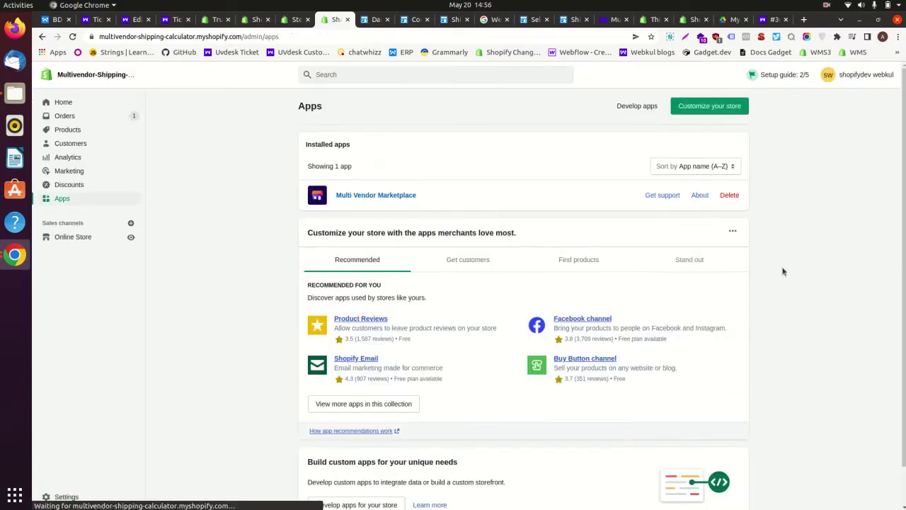
Switch to the Multivendor Marketplace admin and check the Shipping add-on in its Feature Apps list
left_click(374, 21)
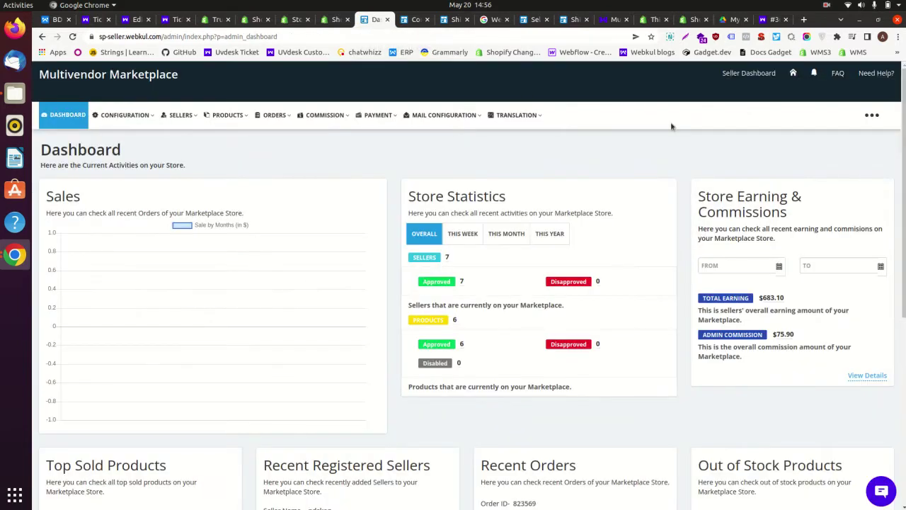
left_click(877, 118)
left_click(876, 118)
left_click(873, 115)
left_click(810, 141)
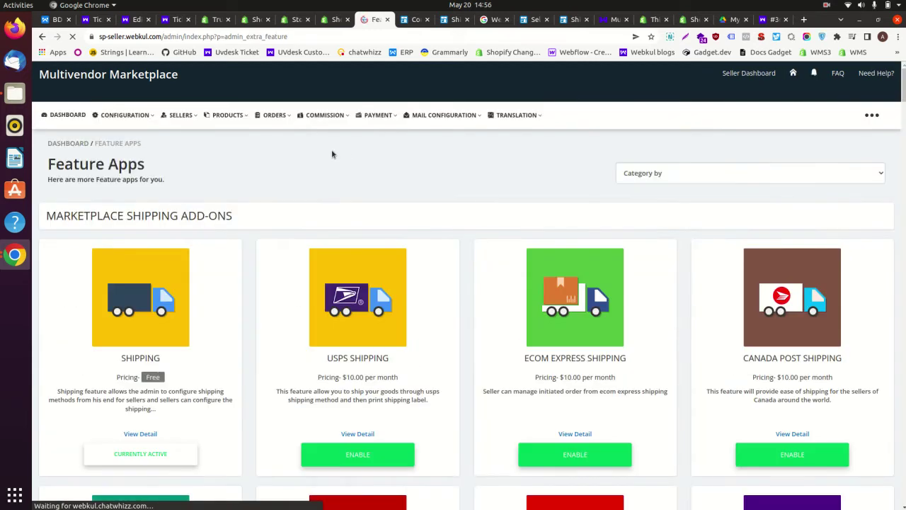
scroll(332, 154, "down", 2)
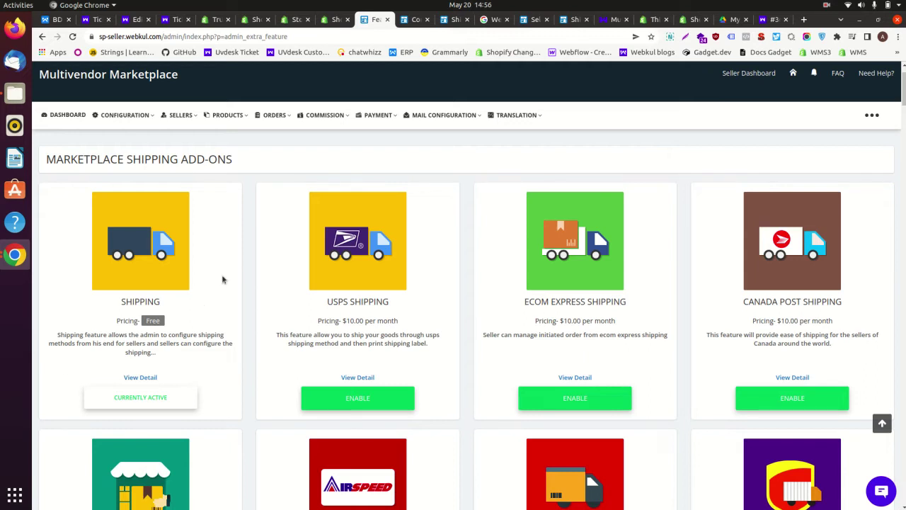
Open the Marketplace Shipping Configuration page
left_click(138, 119)
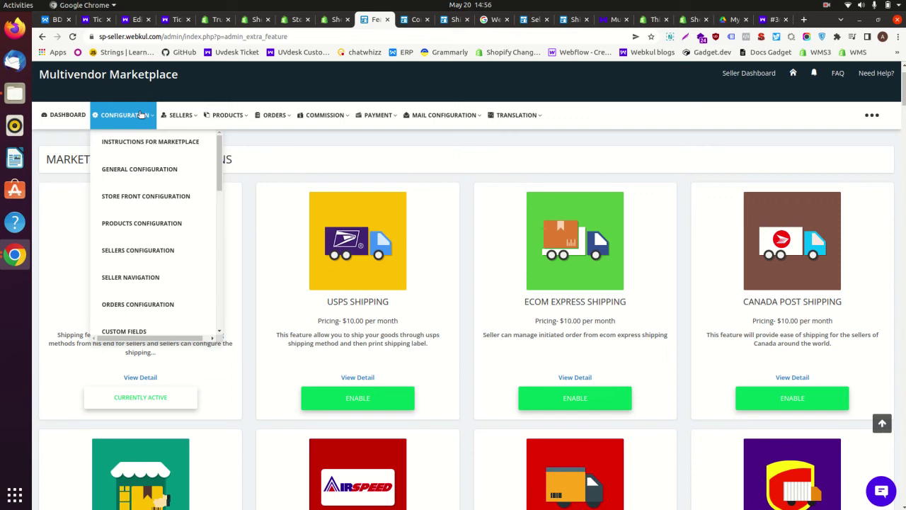
scroll(152, 253, "down", 4)
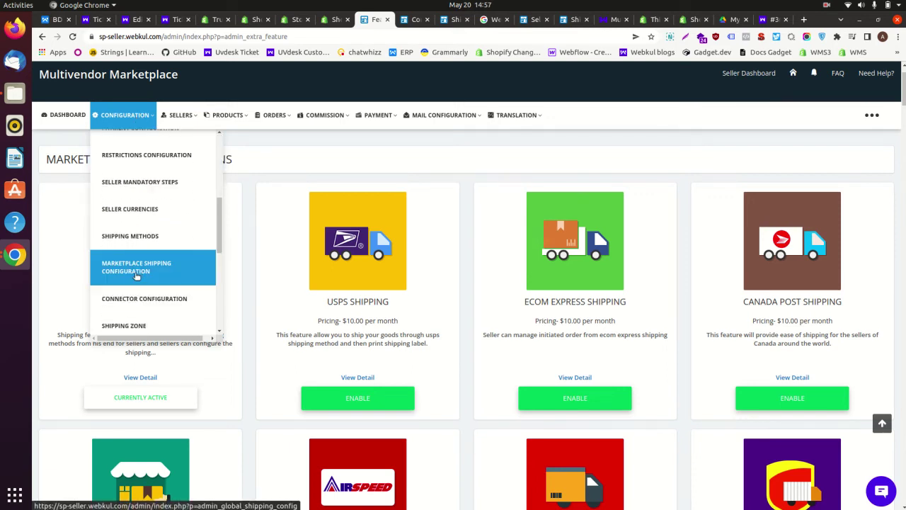
left_click(137, 275)
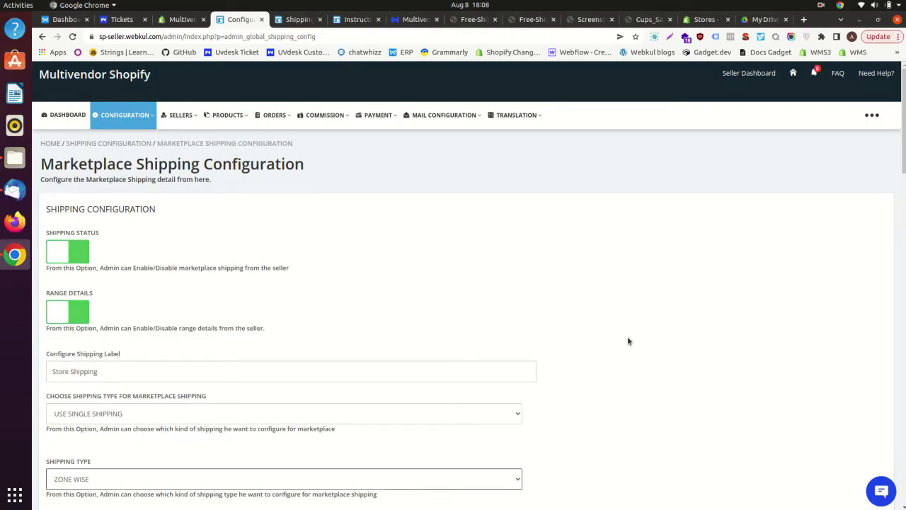
Choose Zone Wise as the shipping type and check the shipping type choices for marketplace shipping
scroll(628, 342, "down", 3)
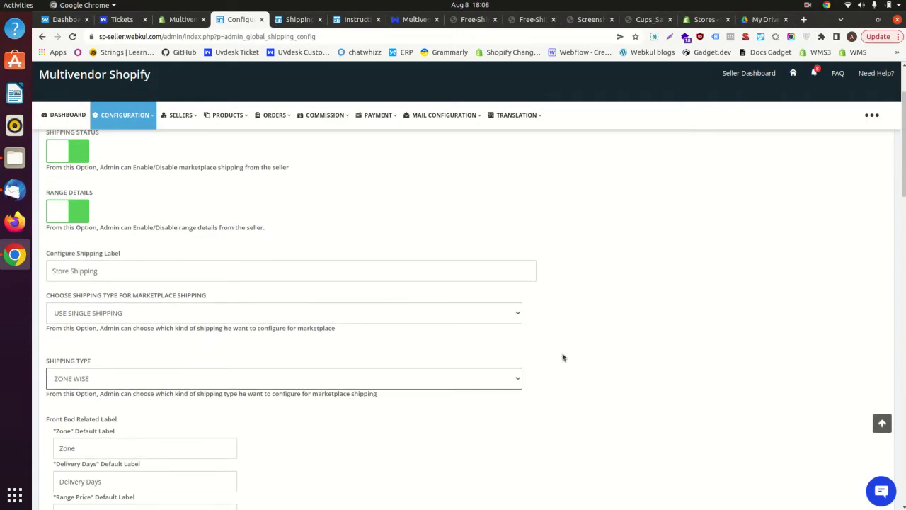
left_click(114, 378)
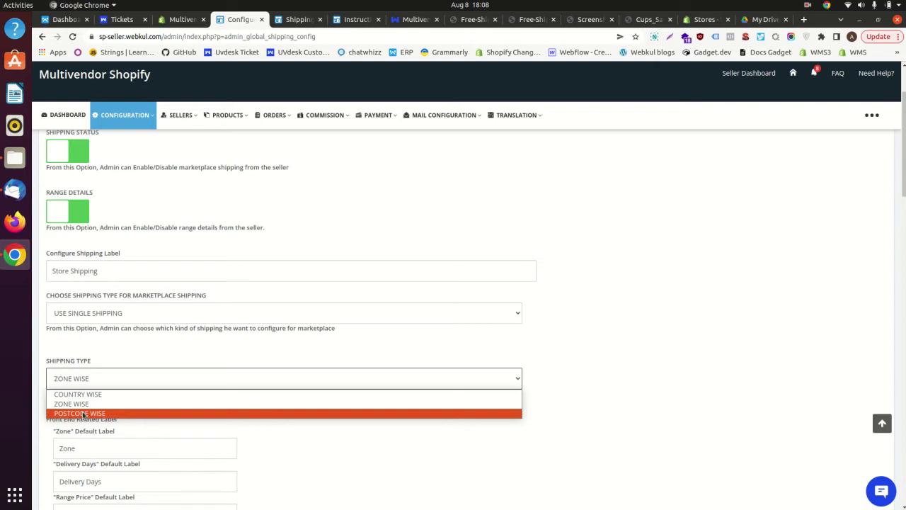
left_click(82, 405)
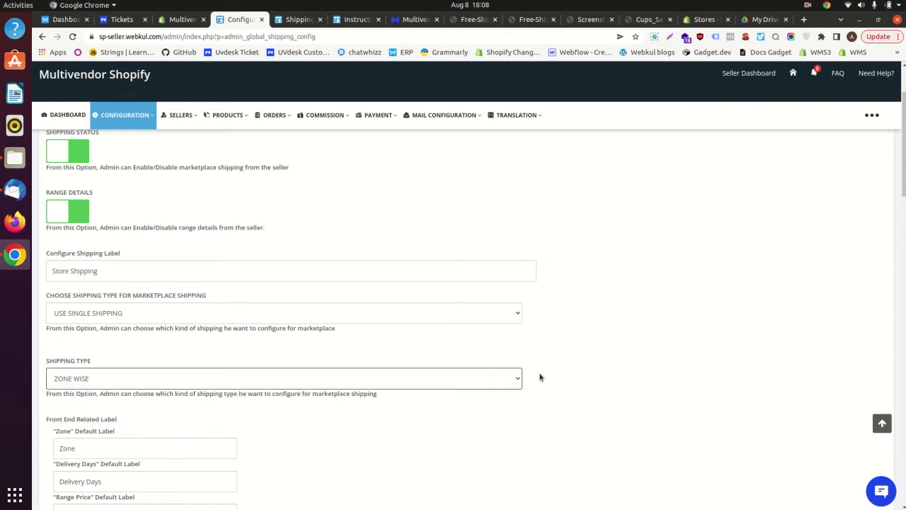
left_click(134, 317)
left_click(579, 337)
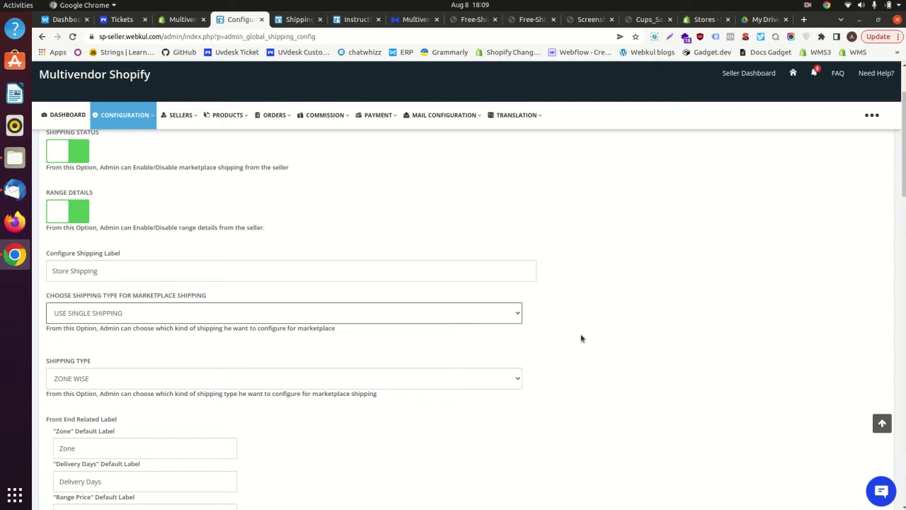
Examine the default front-end labels for Zone, Delivery Days and Range Price, and the Restrict Buyer option
scroll(581, 338, "down", 3)
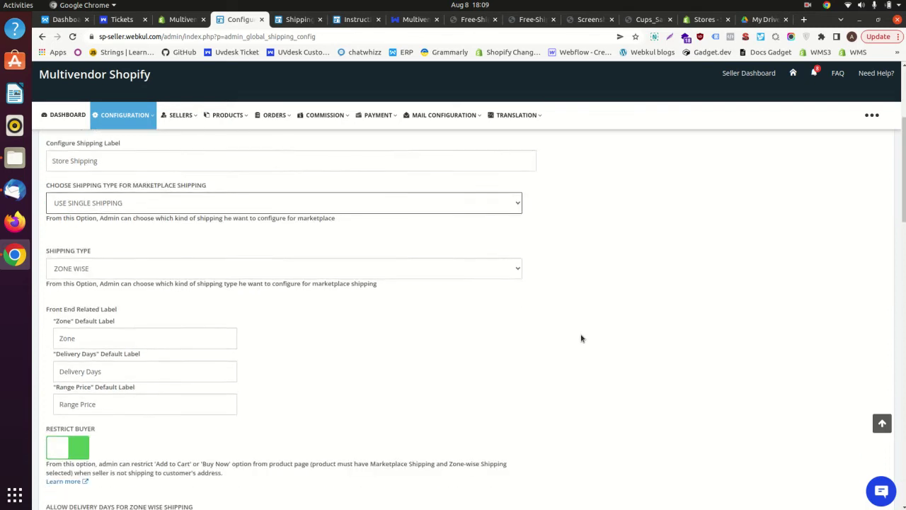
left_click_drag(45, 221, 149, 322)
left_click(163, 325)
scroll(290, 324, "down", 1)
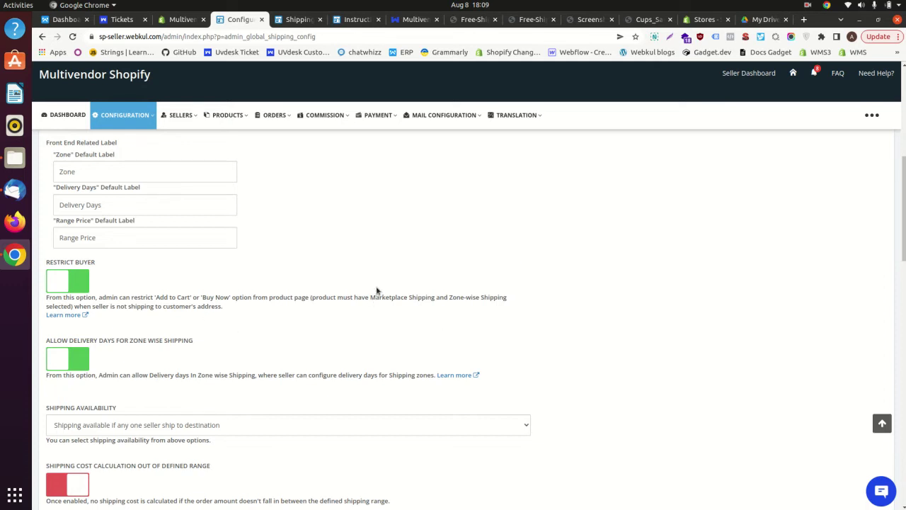
Review the zone-wise shipping theme code instructions and the storefront example images of the ship address selection and the restricted buyer
left_click(420, 21)
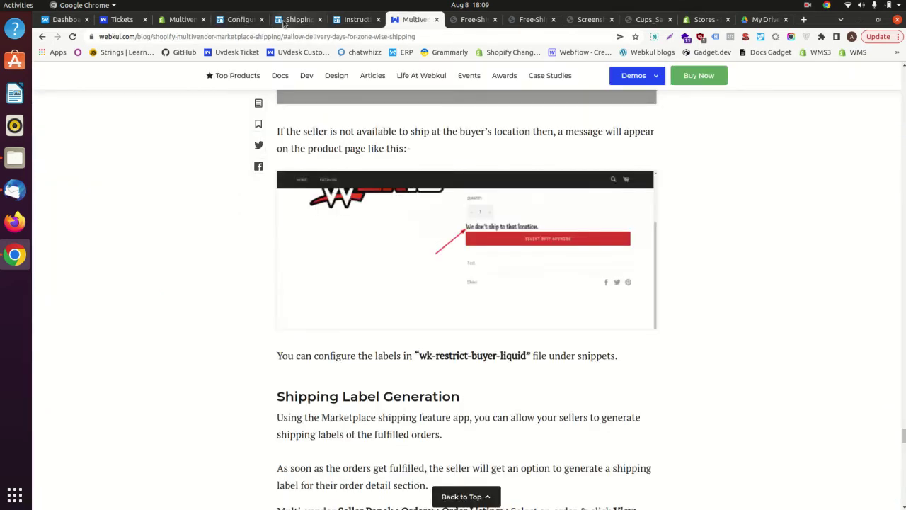
left_click(242, 20)
left_click(111, 123)
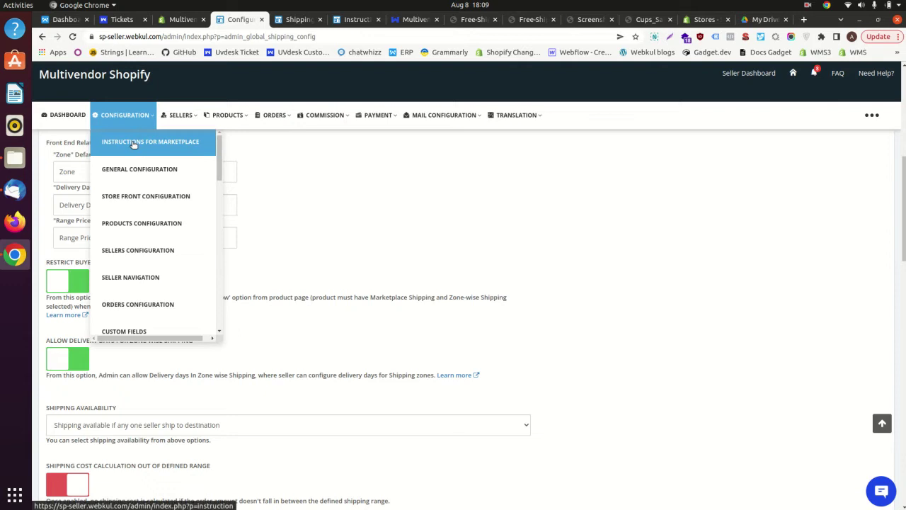
left_click(349, 20)
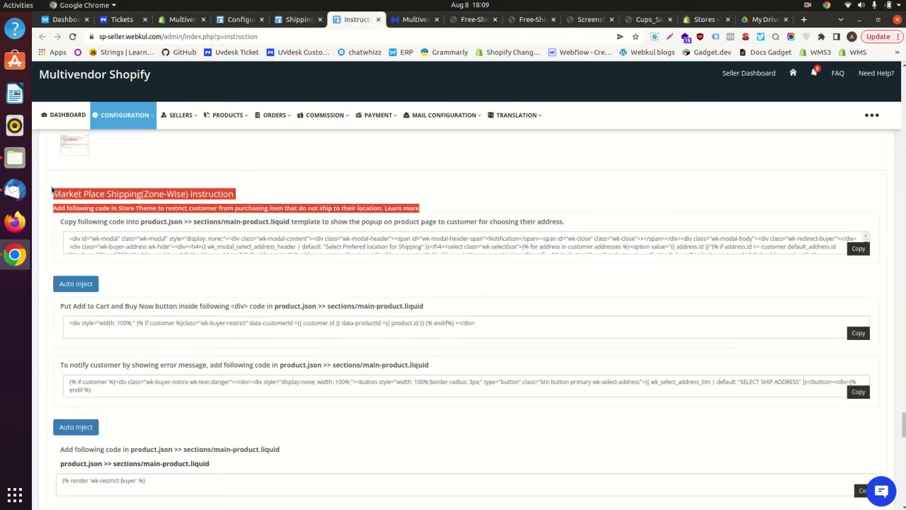
left_click(464, 19)
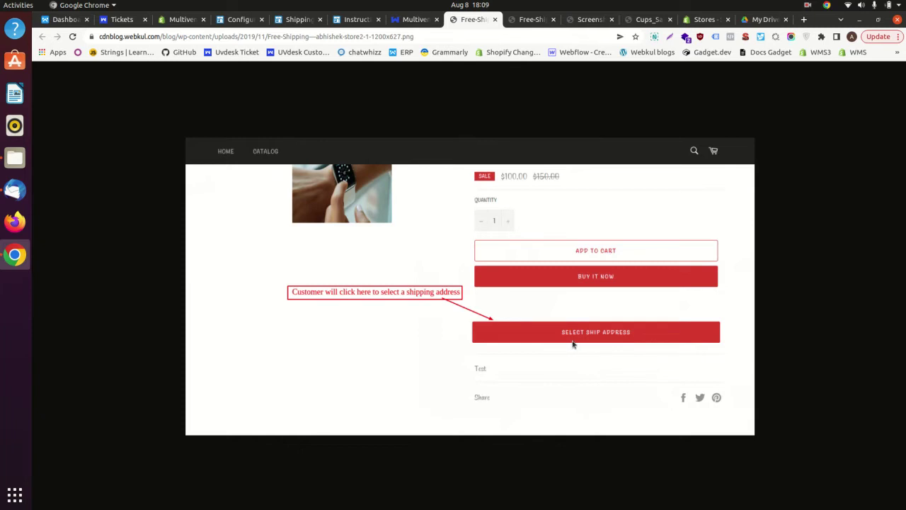
left_click(530, 21)
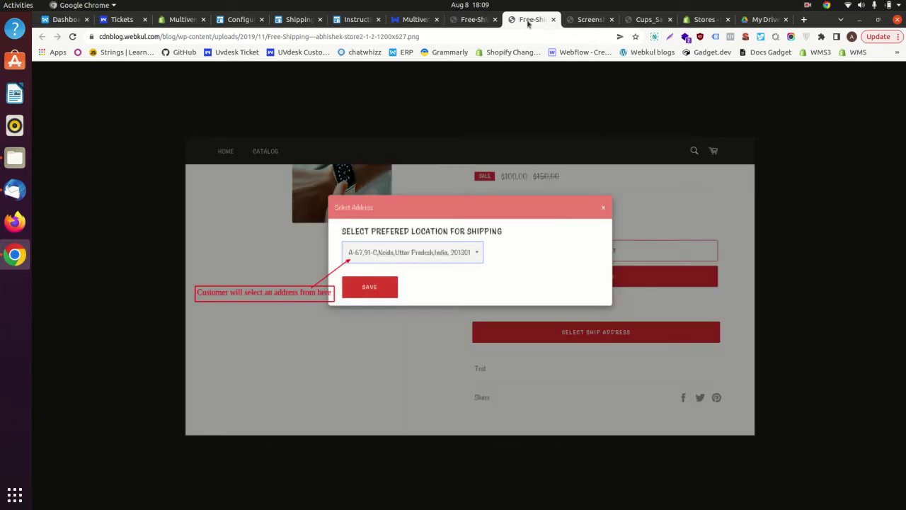
left_click(582, 20)
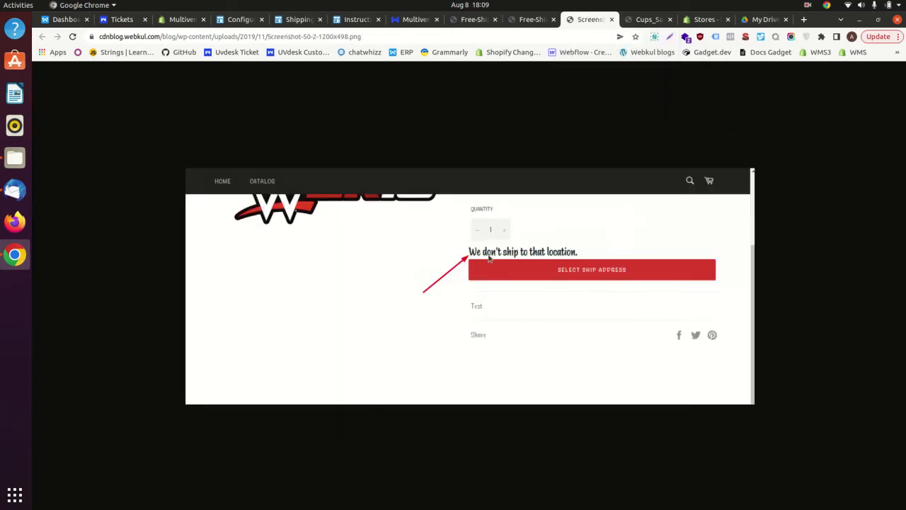
Return to the Marketplace Shipping Configuration and examine the Allow Delivery Days for Zone Wise Shipping option
left_click(240, 20)
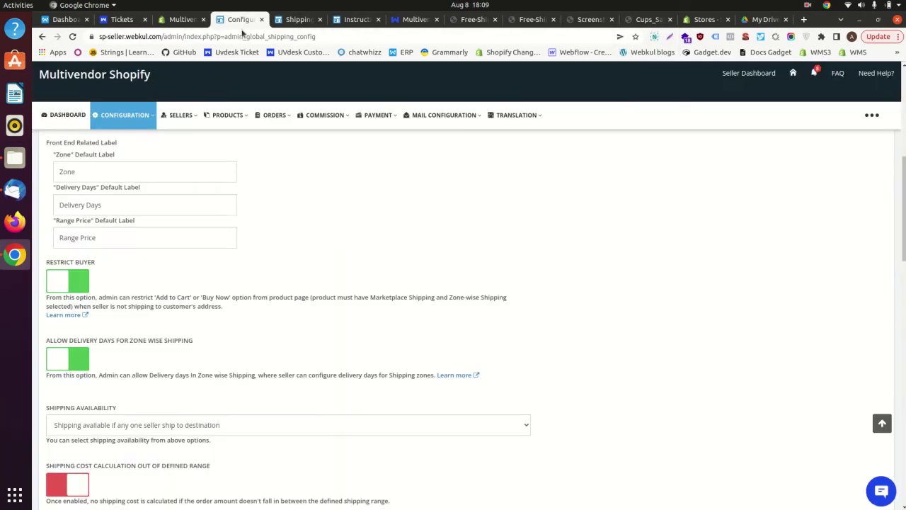
scroll(276, 367, "down", 1)
left_click_drag(46, 315, 197, 319)
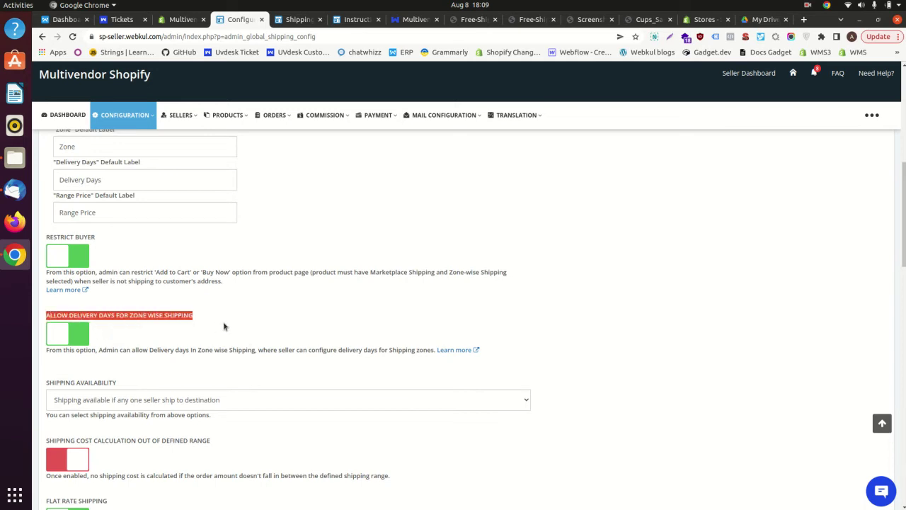
left_click(224, 326)
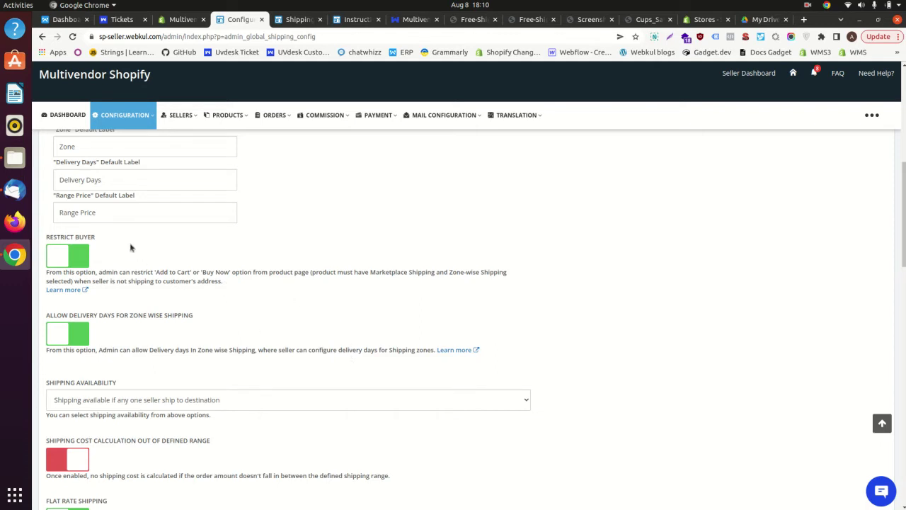
Find the example product page image with the zone, delivery days and price range table among the instructions and guide pages
left_click(296, 19)
left_click(354, 19)
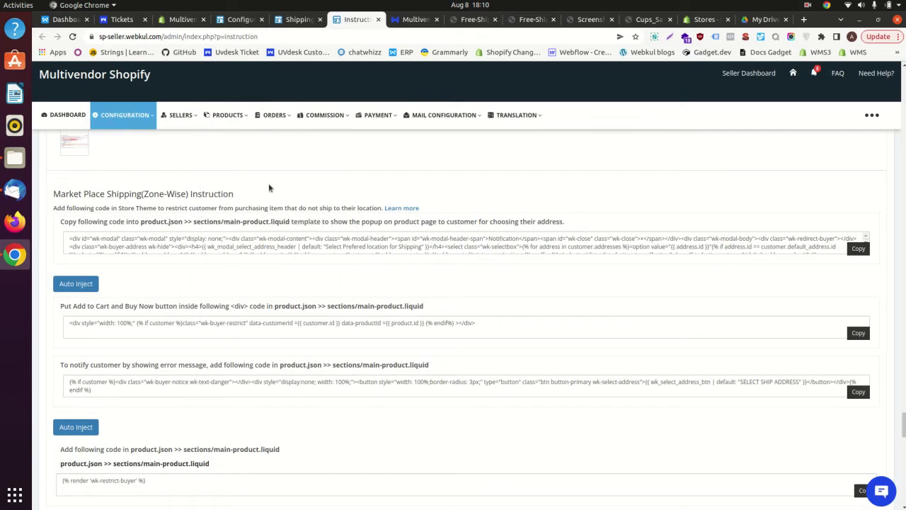
left_click(417, 19)
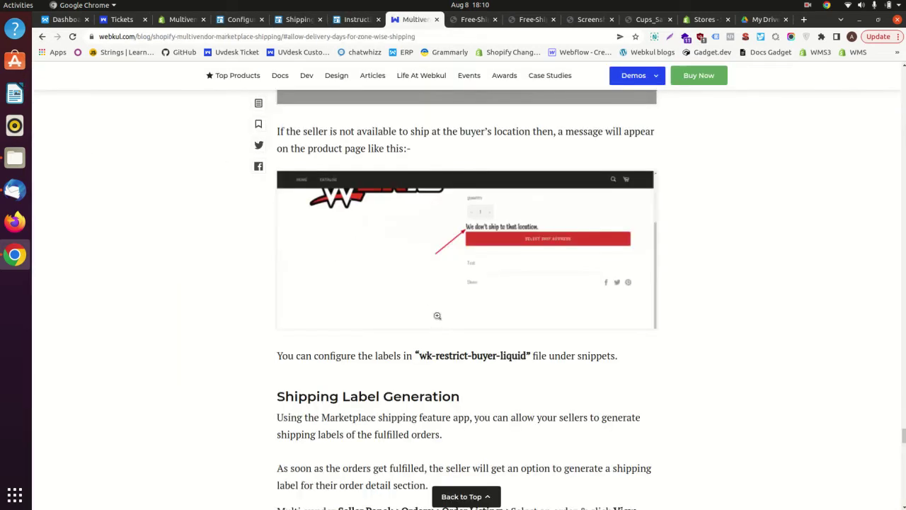
scroll(437, 316, "down", 4)
scroll(454, 312, "up", 1)
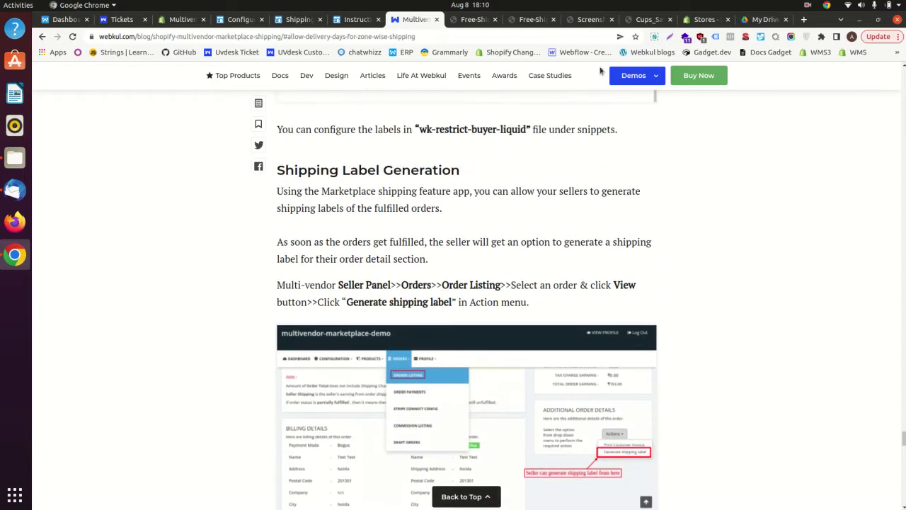
left_click(644, 19)
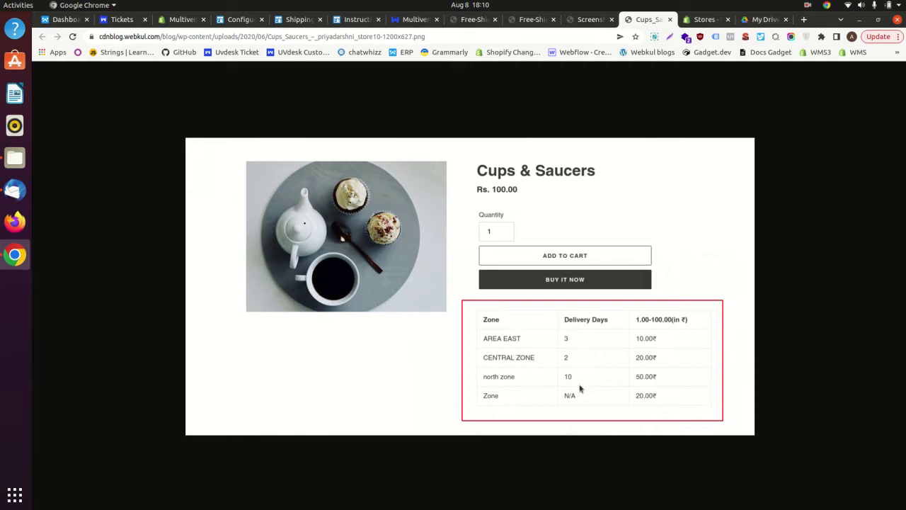
Review the remaining Marketplace Shipping Configuration options, from shipping availability to the shipping calculator, and save the configuration
left_click(236, 19)
scroll(132, 346, "down", 3)
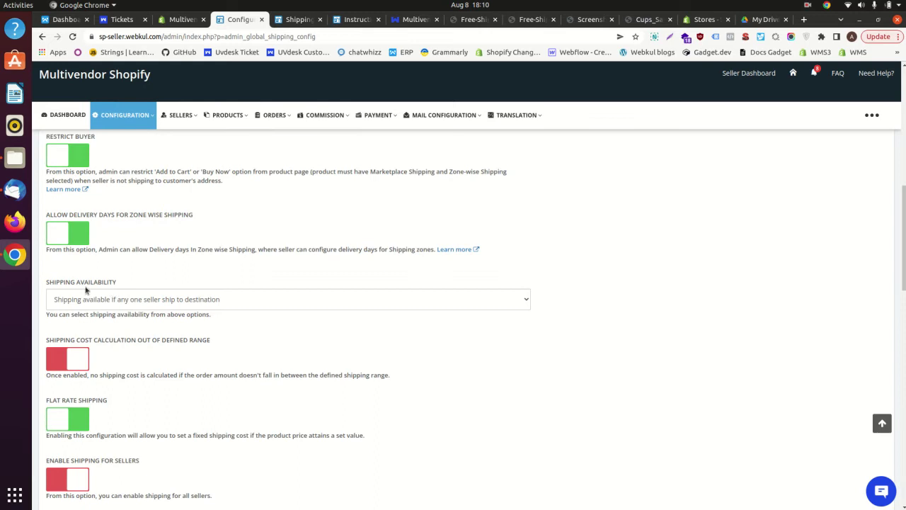
scroll(129, 209, "down", 3)
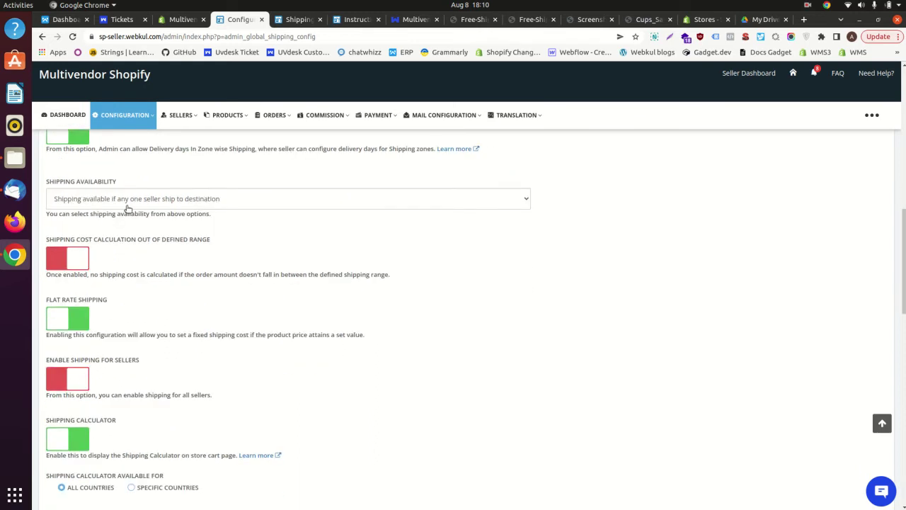
scroll(125, 281, "down", 4)
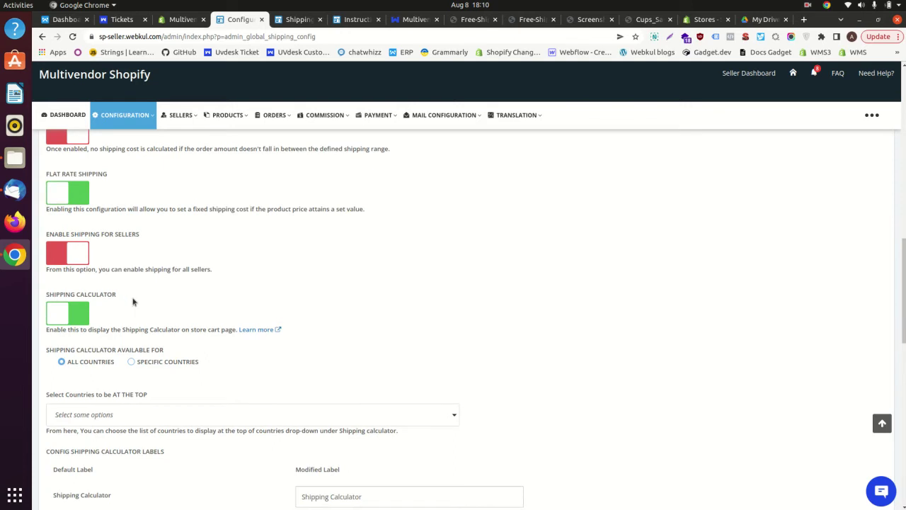
scroll(78, 298, "down", 3)
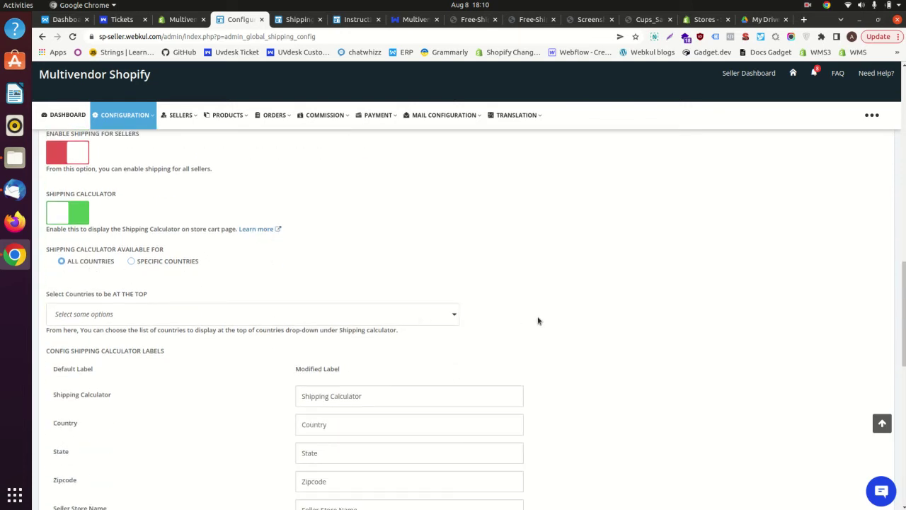
scroll(447, 404, "down", 8)
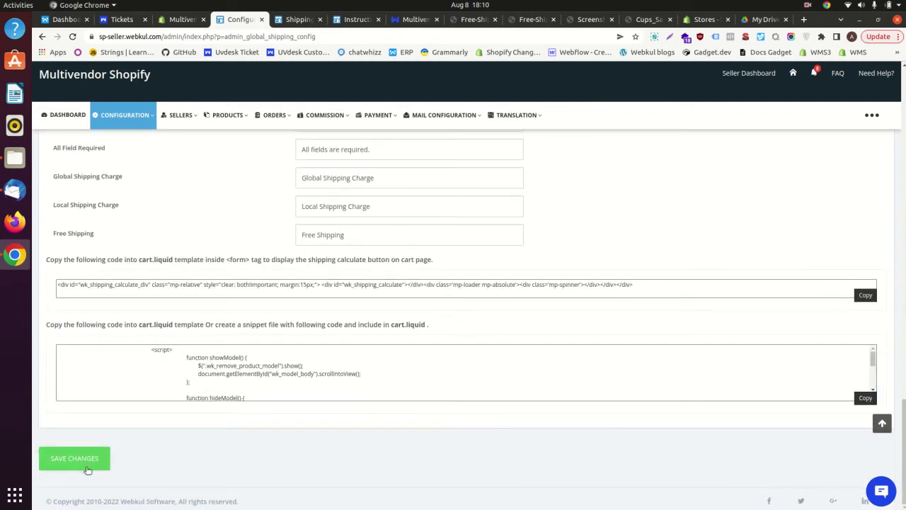
left_click(88, 467)
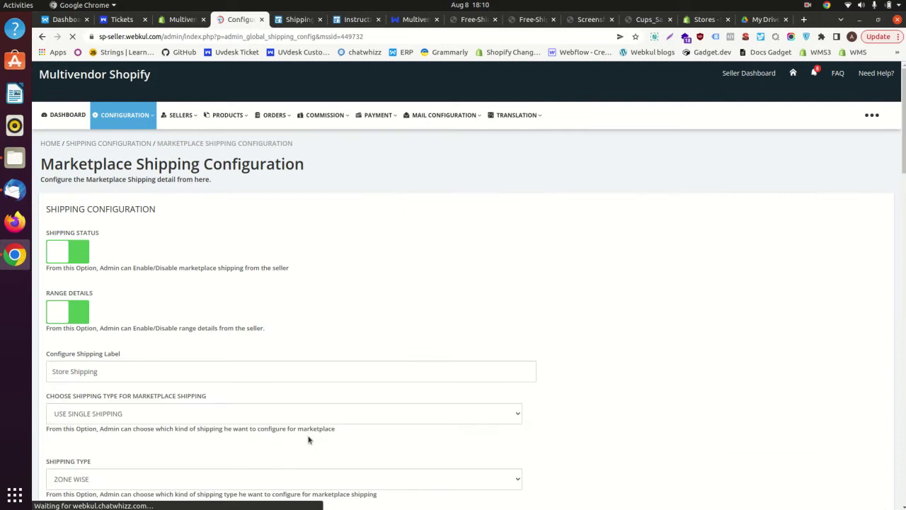
Look through the admin configuration pages for the shipping zone settings
scroll(520, 365, "down", 1)
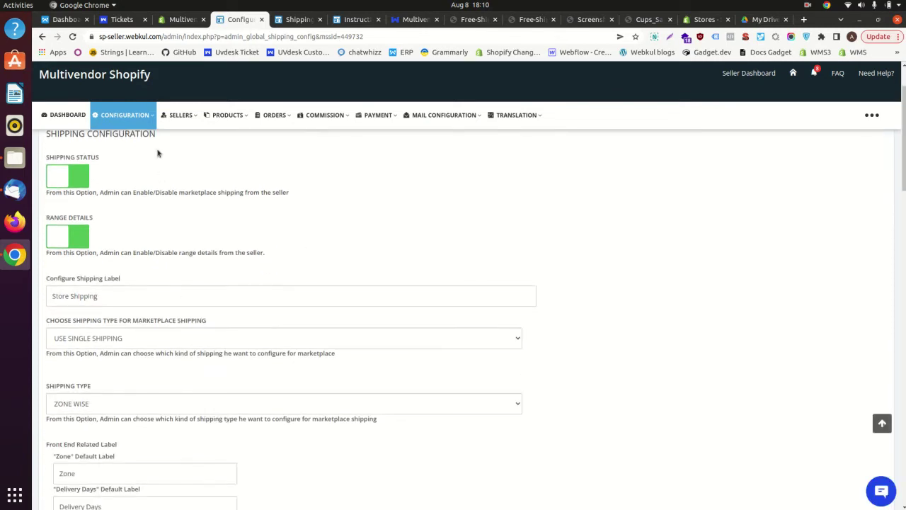
left_click(141, 120)
scroll(134, 234, "down", 3)
scroll(135, 227, "down", 3)
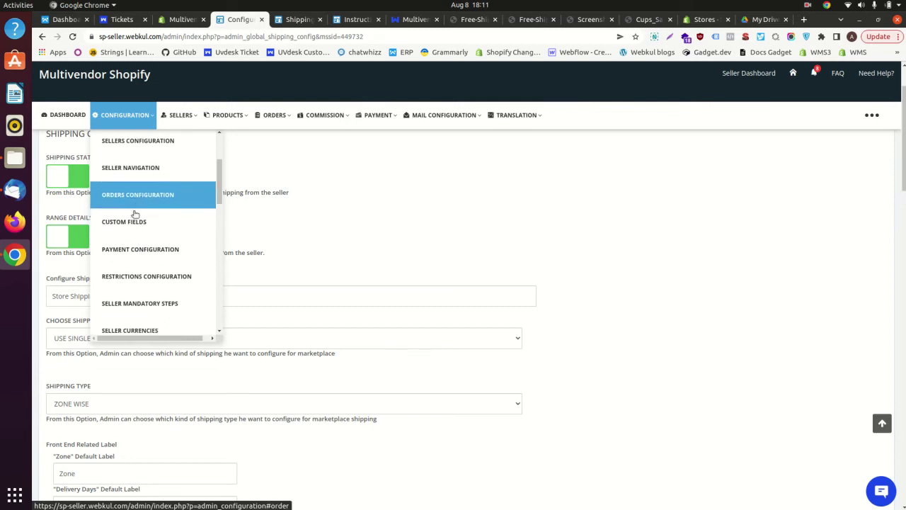
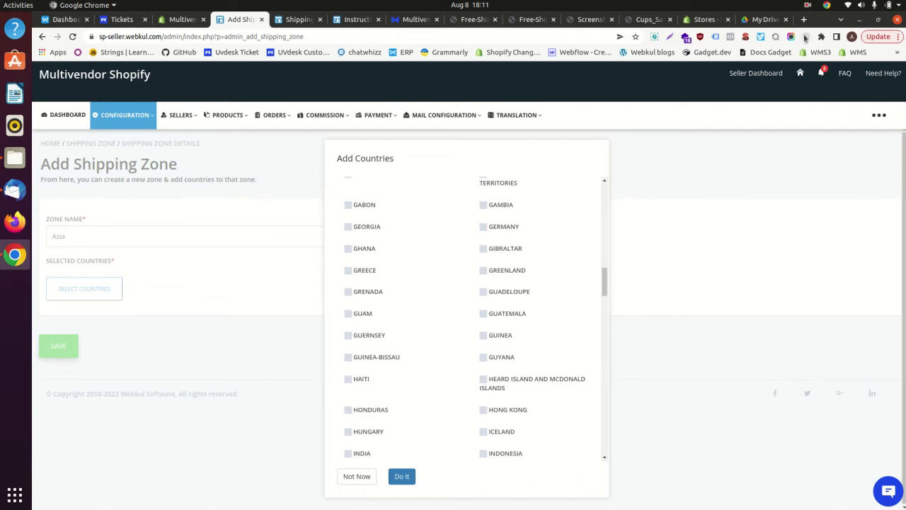
Add India, Iran and Iraq to the countries of the Asia shipping zone and save the zone
left_click(809, 10)
left_click(799, 50)
scroll(439, 386, "down", 1)
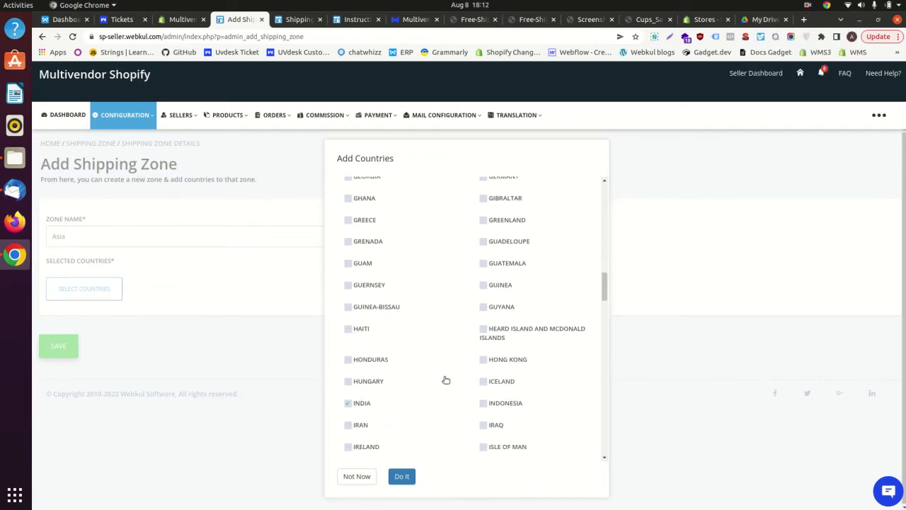
left_click(347, 426)
left_click(484, 425)
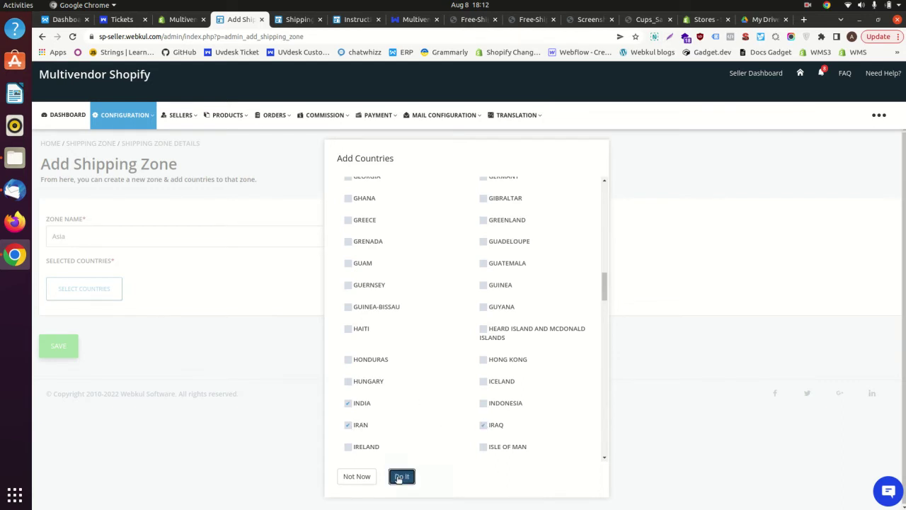
left_click(401, 475)
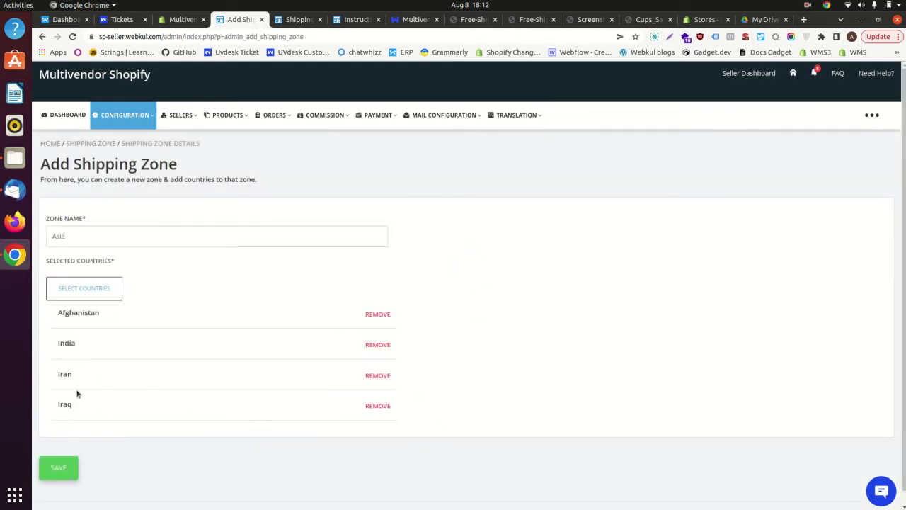
left_click(58, 472)
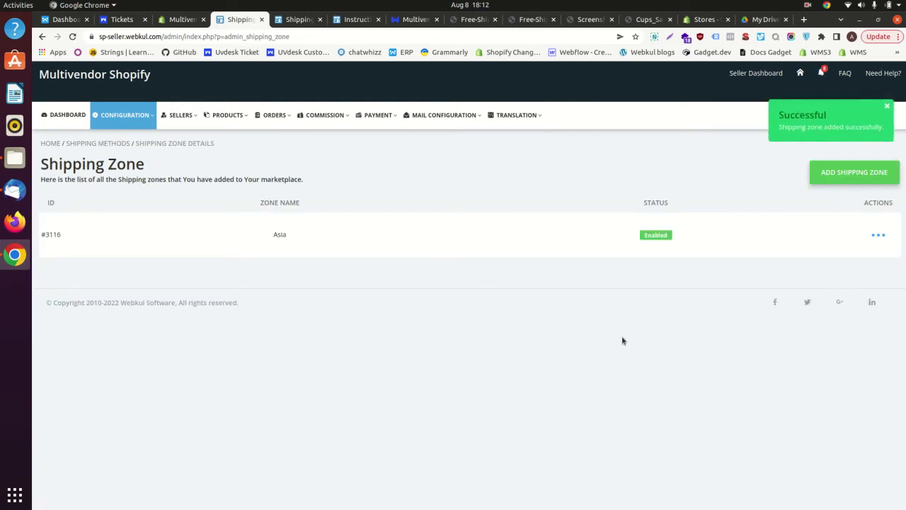
Start another shipping zone and name it Europe
left_click(839, 168)
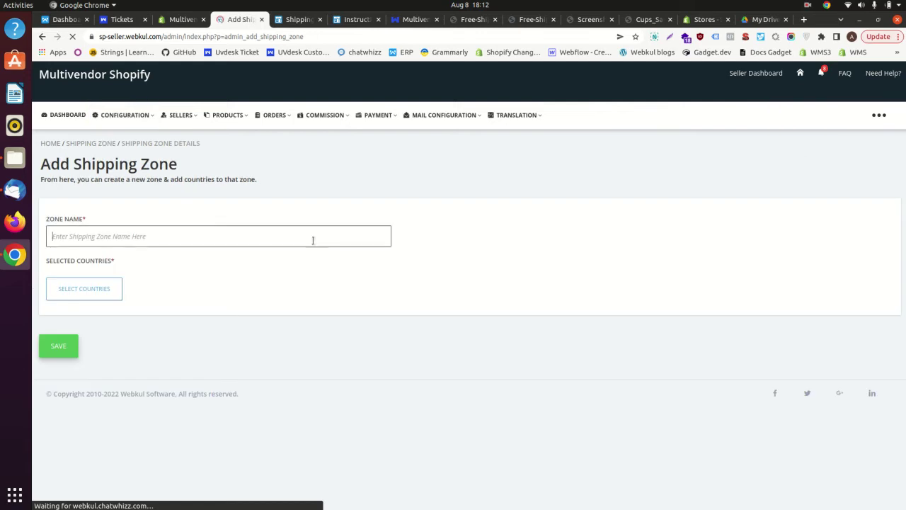
left_click(115, 235)
type("E")
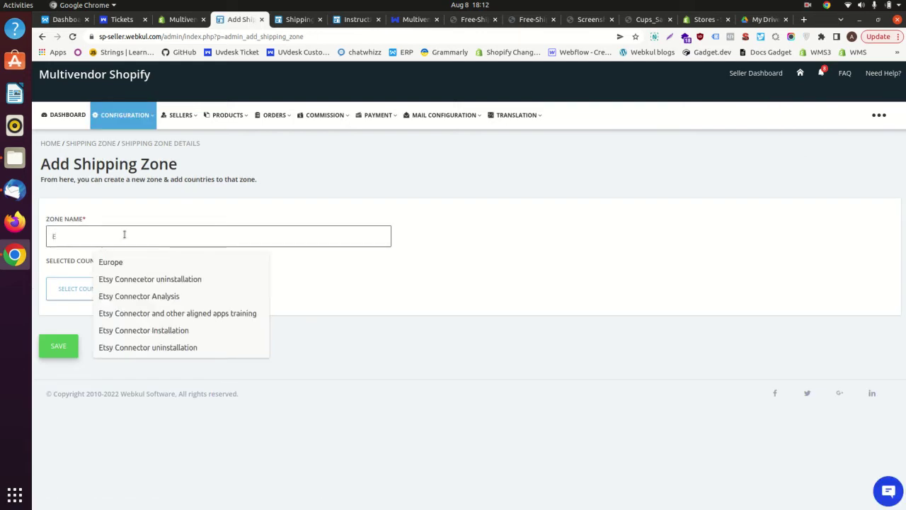
type("urope")
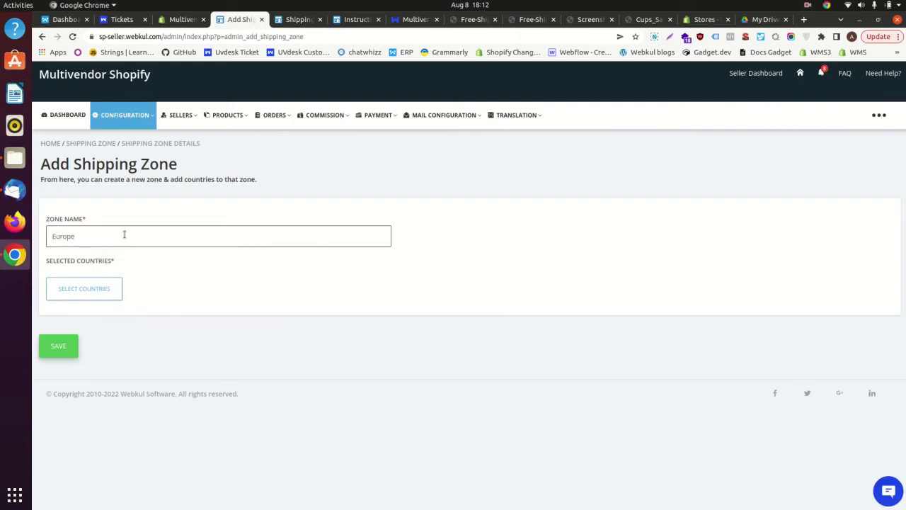
Assign Belgium, Belize, Benin and Bermuda to the Europe shipping zone and save it
left_click(81, 287)
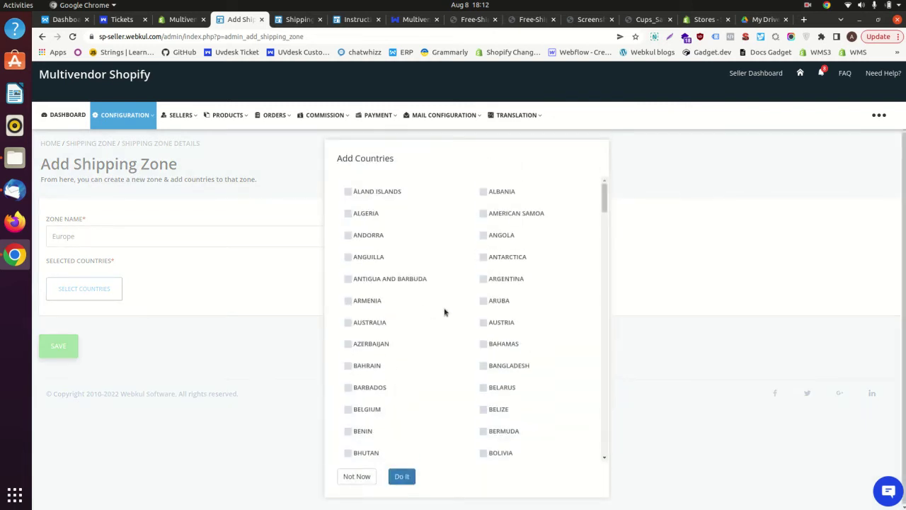
scroll(442, 312, "down", 1)
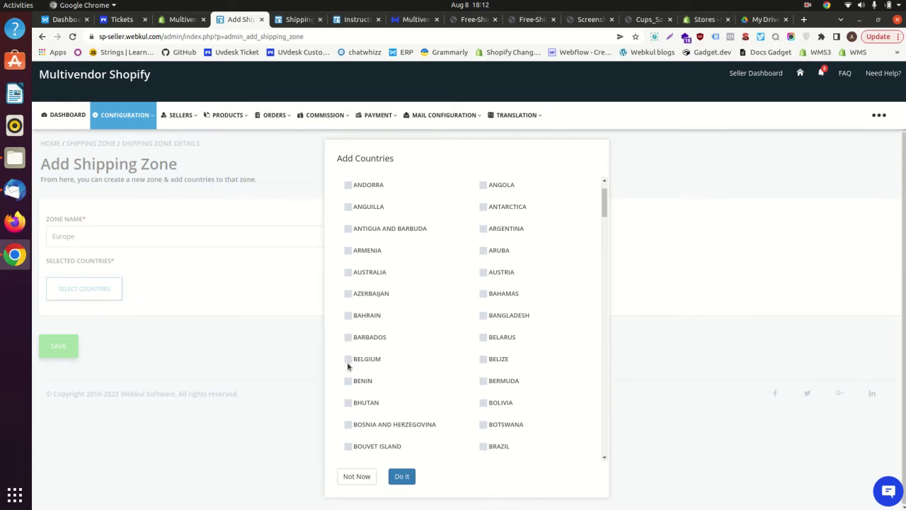
left_click(348, 361)
left_click(484, 360)
left_click(484, 382)
left_click(348, 381)
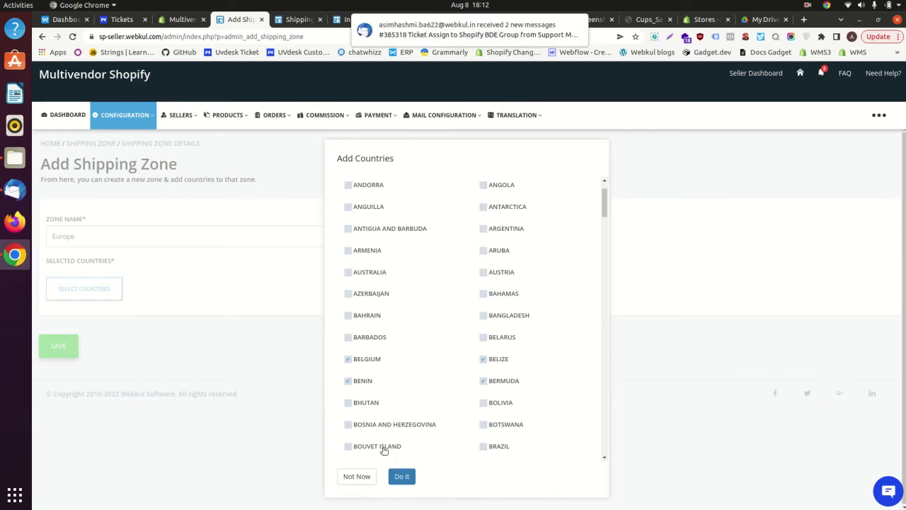
left_click(401, 476)
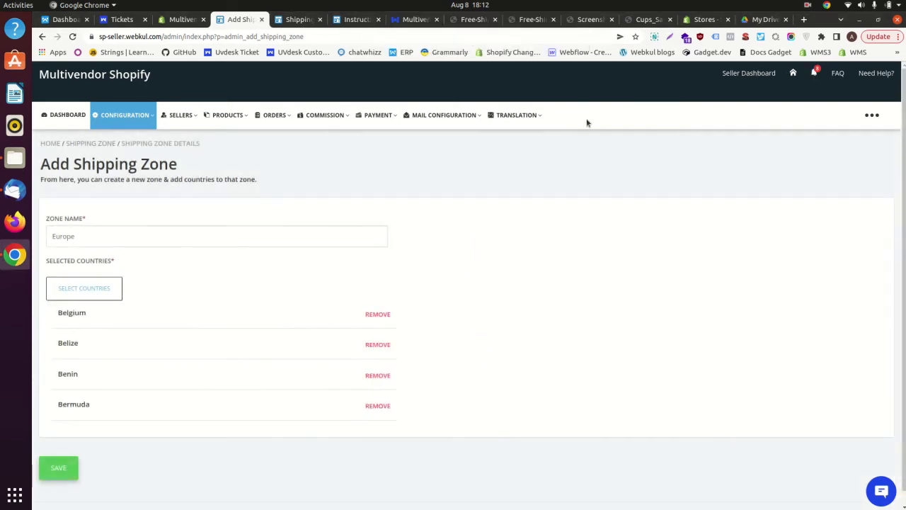
left_click(67, 473)
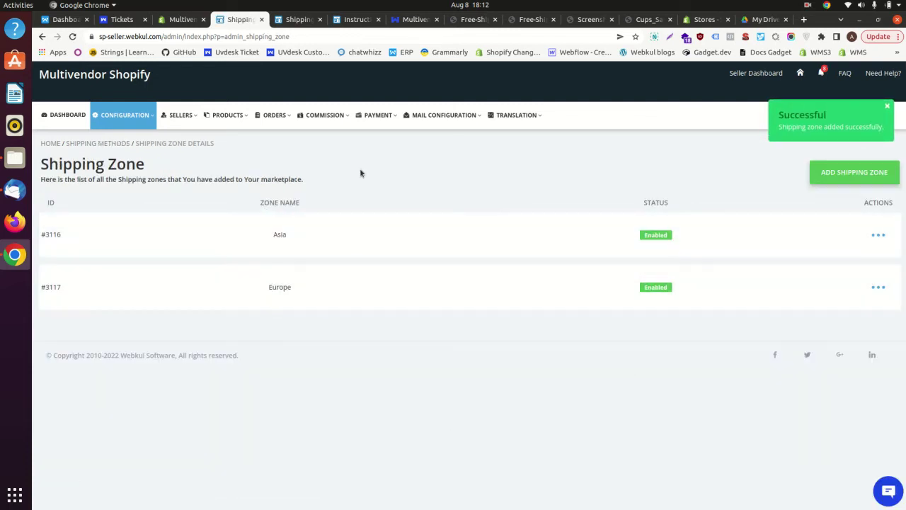
Log in to the seller dashboard with the prefilled account details and open the seller's Marketplace Shipping Configuration
left_click(744, 82)
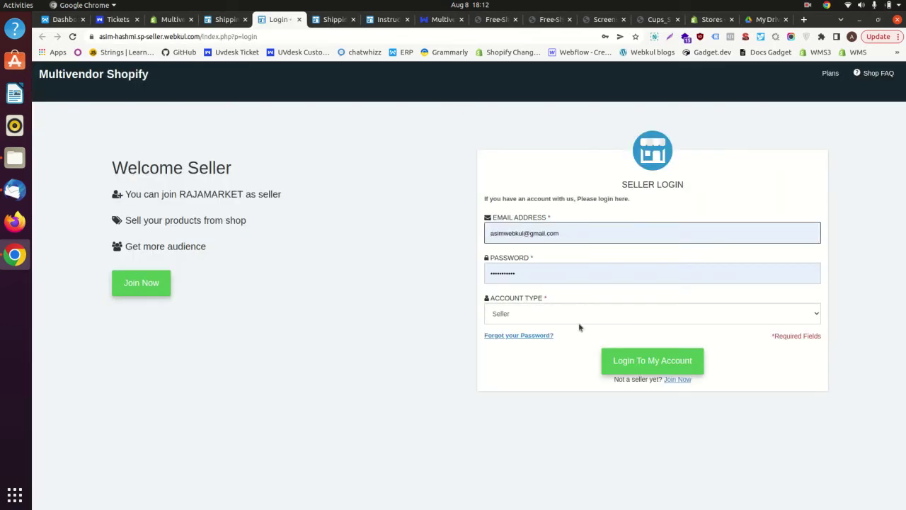
left_click(633, 366)
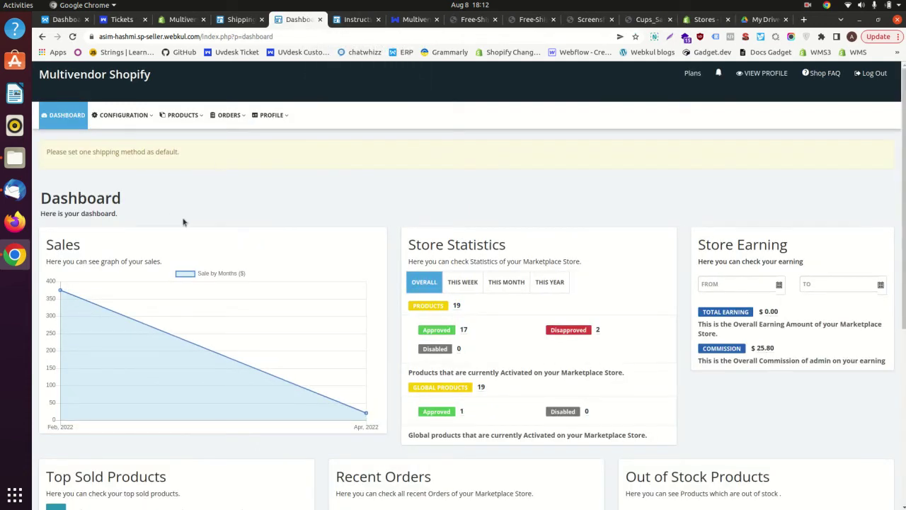
left_click(129, 117)
left_click(134, 309)
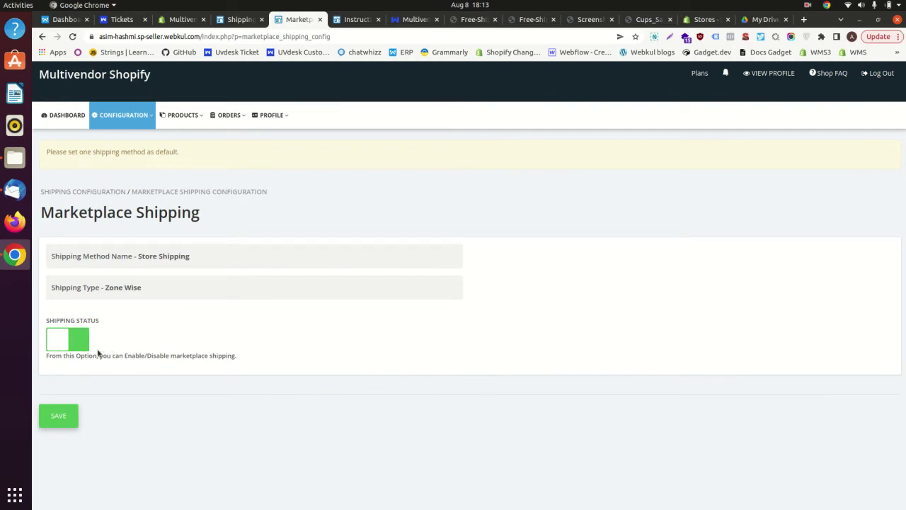
Open the seller's list of shipping methods and locate the zone-wise Store Shipping method
left_click(135, 116)
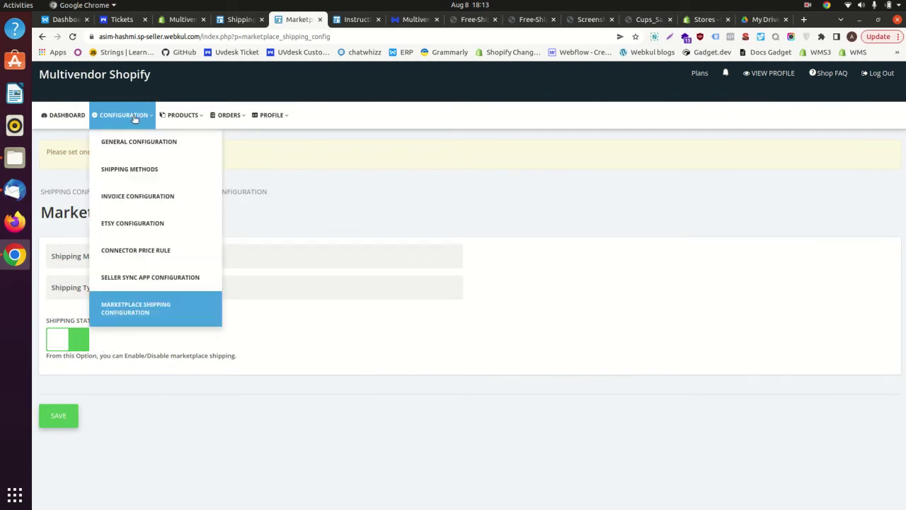
left_click(138, 167)
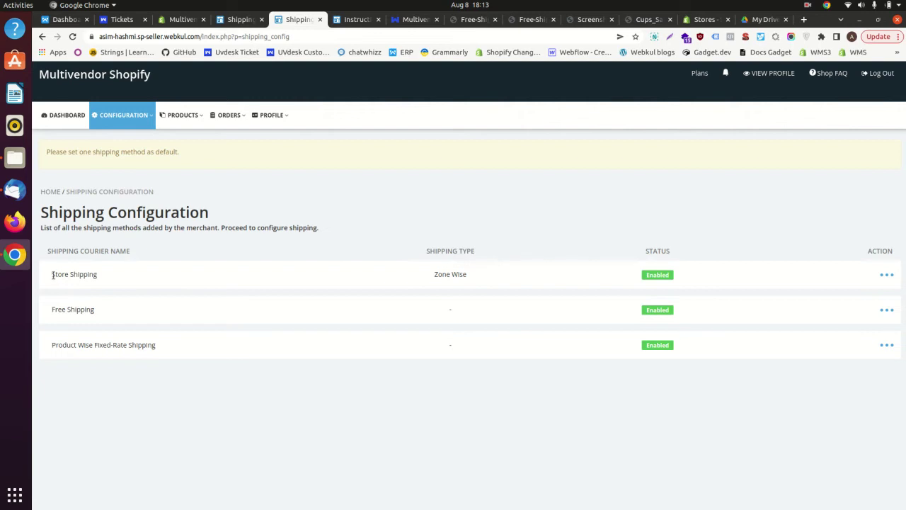
left_click_drag(53, 275, 57, 275)
Check the Configure Shipping Label value in the admin's Marketplace Shipping Configuration
left_click(241, 19)
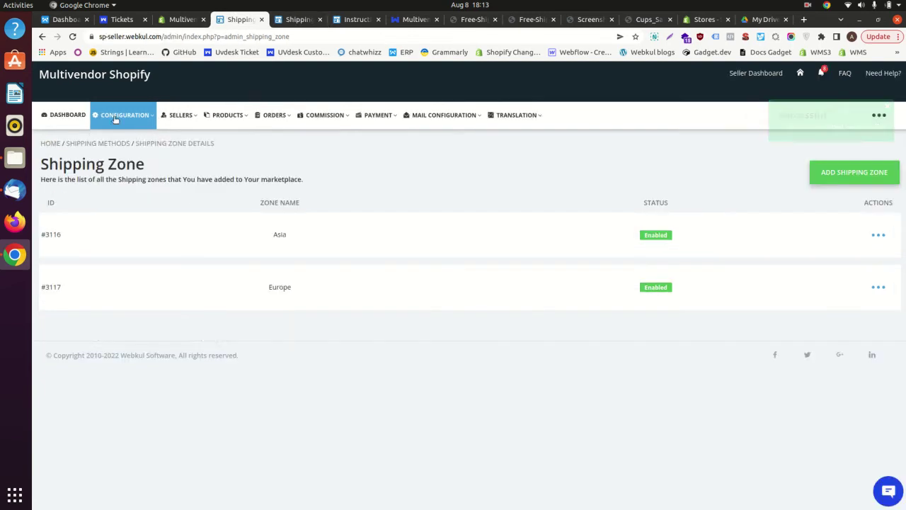
left_click(111, 117)
scroll(156, 286, "down", 3)
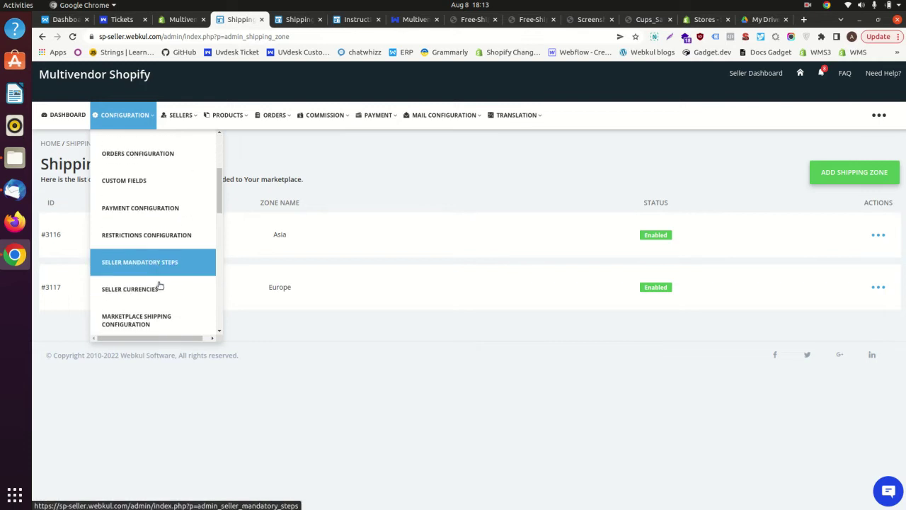
left_click(144, 260)
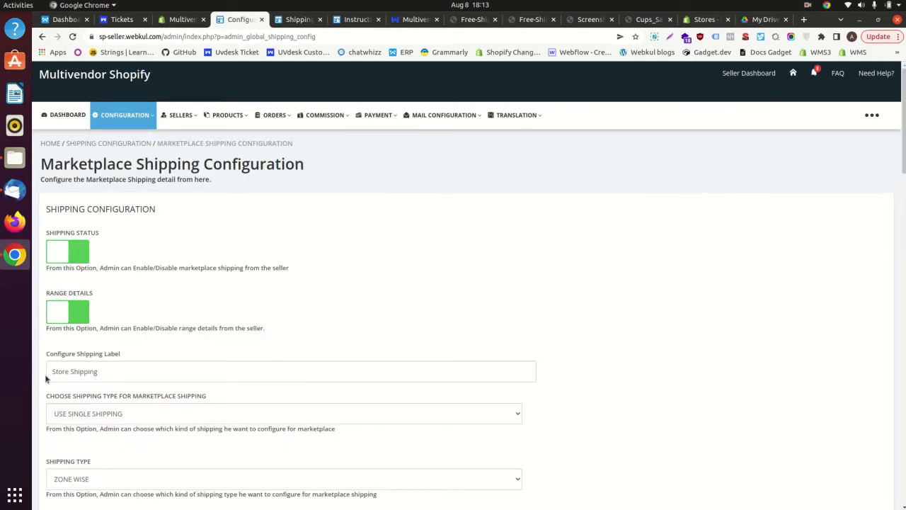
left_click_drag(47, 375, 147, 379)
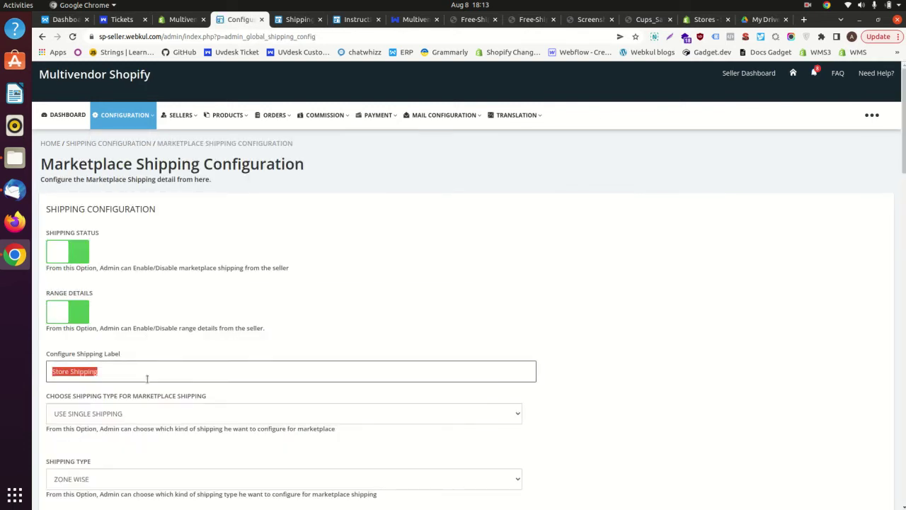
Return to the seller's shipping methods and open the shipping ranges of the Store Shipping method
left_click(295, 20)
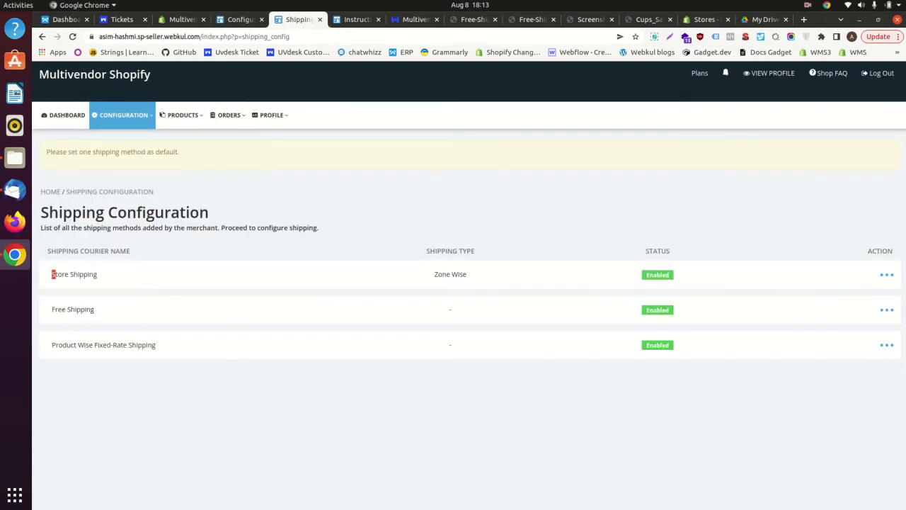
left_click(886, 275)
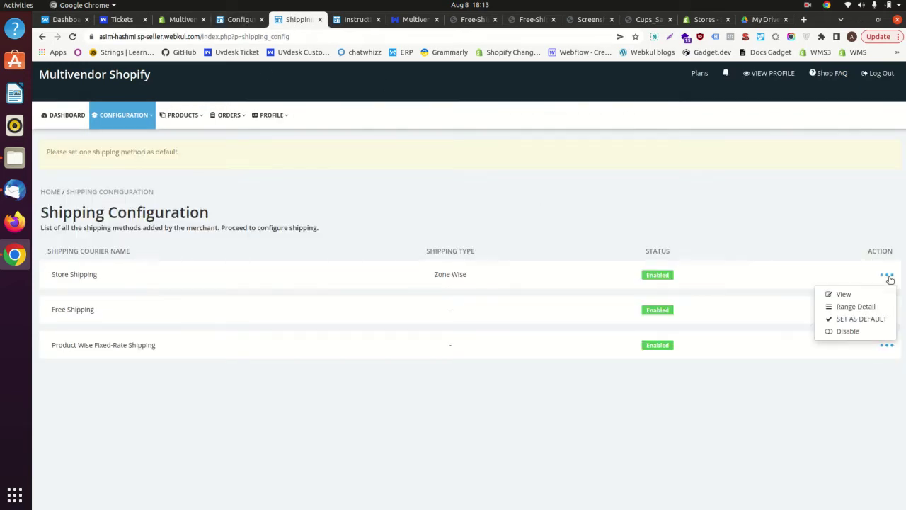
left_click(845, 305)
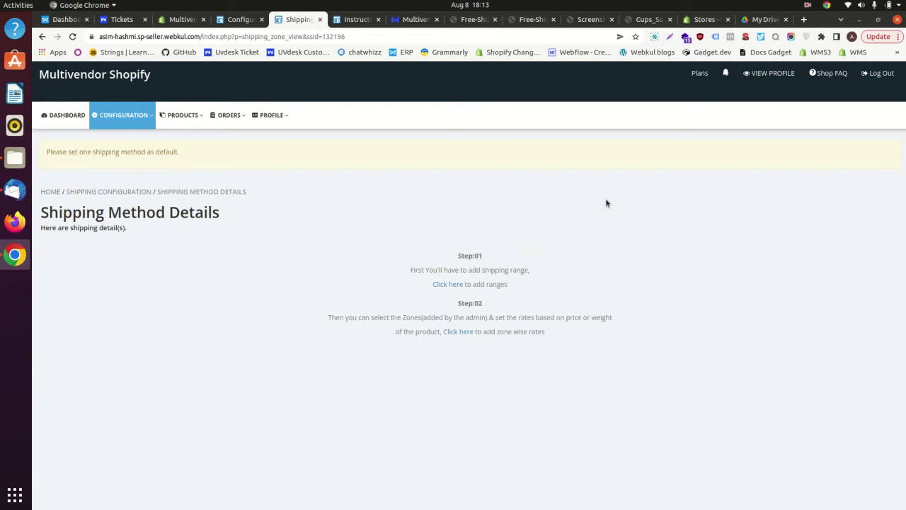
left_click(446, 284)
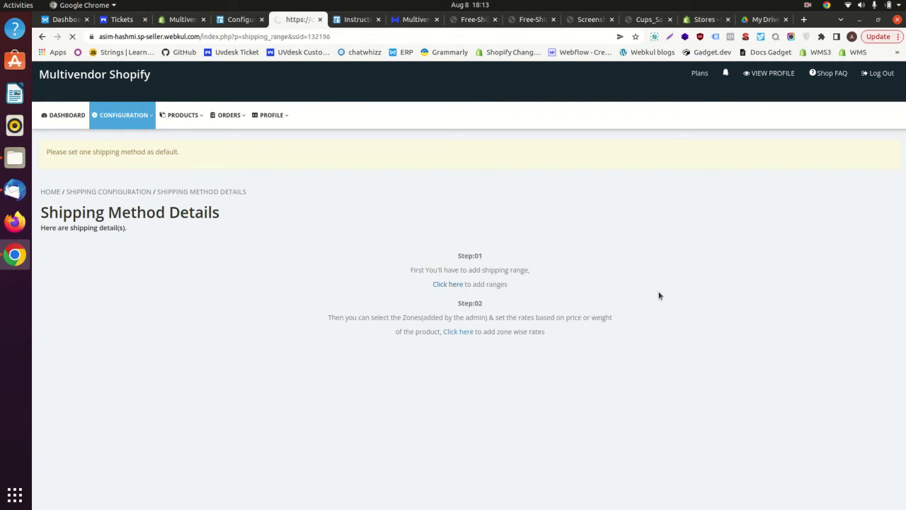
scroll(277, 380, "down", 2)
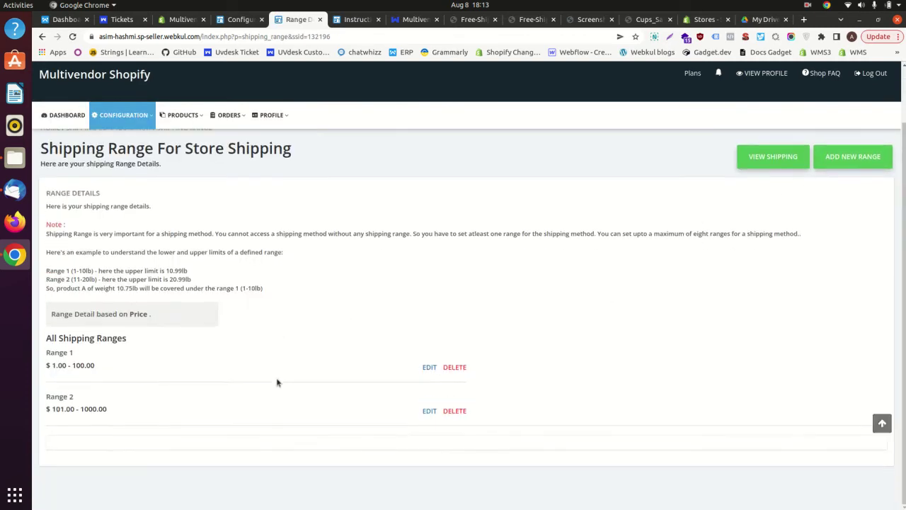
Add the Asia zone to Store Shipping with 10 delivery days and prices of $20.00 and $30.00 for its two ranges
left_click(773, 159)
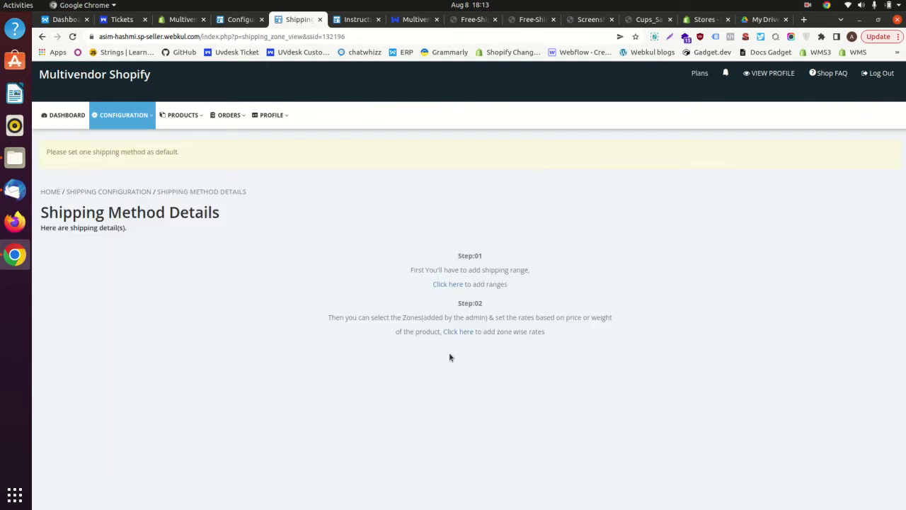
left_click(457, 332)
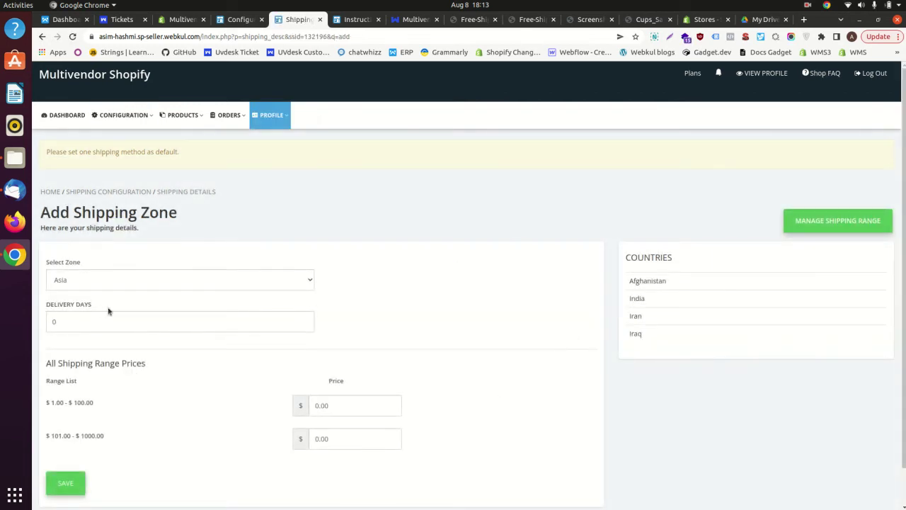
left_click(87, 330)
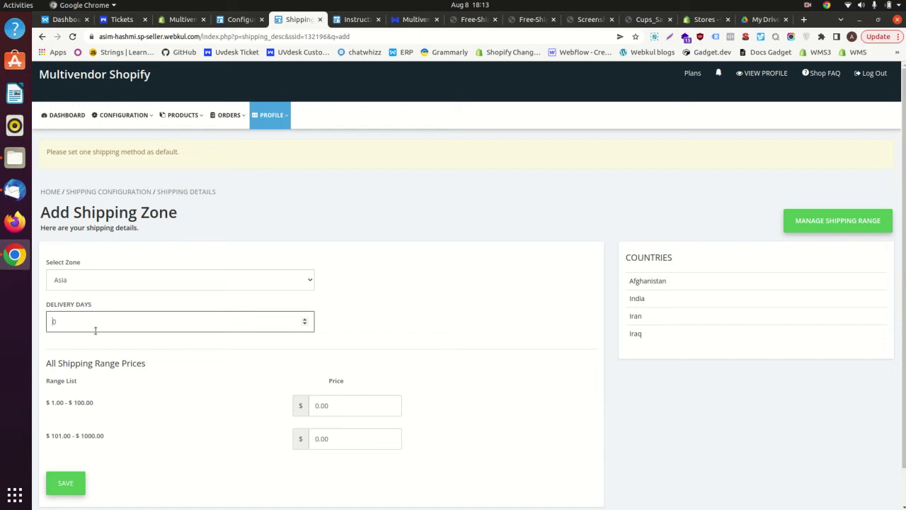
type("10")
left_click(350, 406)
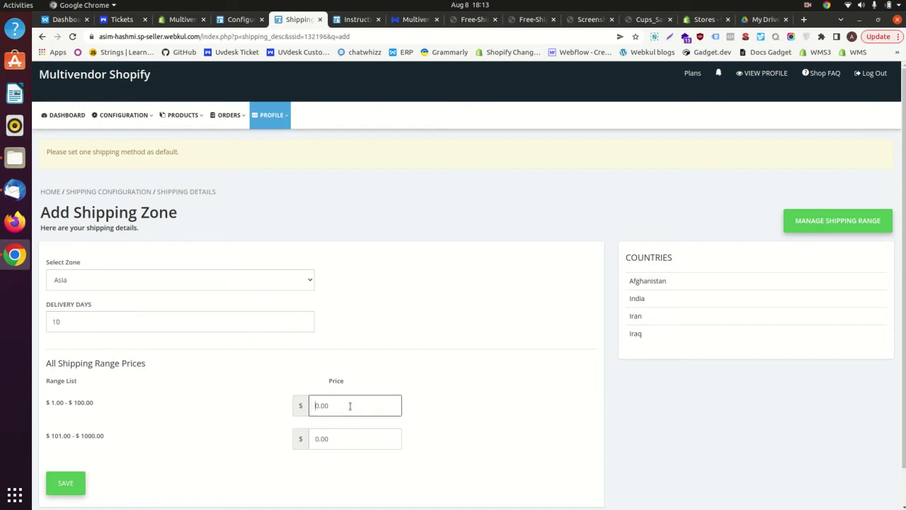
type("20")
left_click(338, 441)
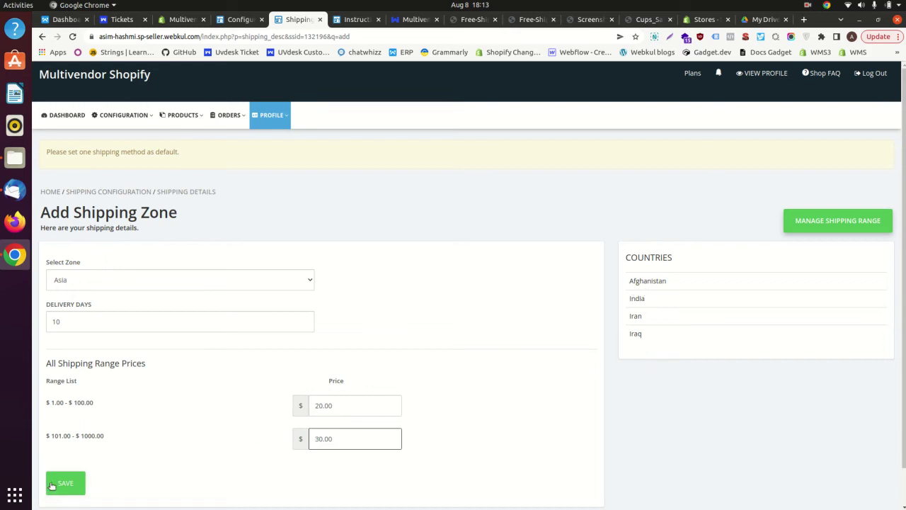
left_click(80, 484)
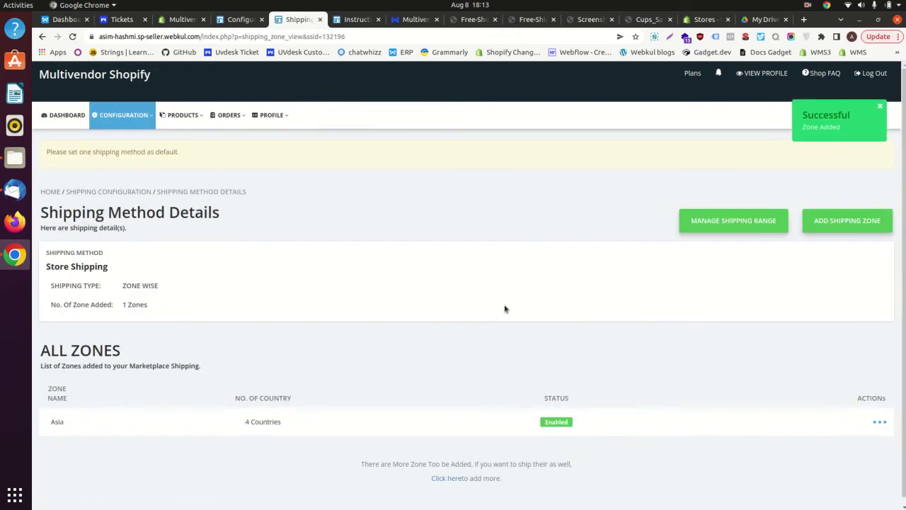
Review the shipping ranges defined for Store Shipping and return to its shipping details
left_click(742, 223)
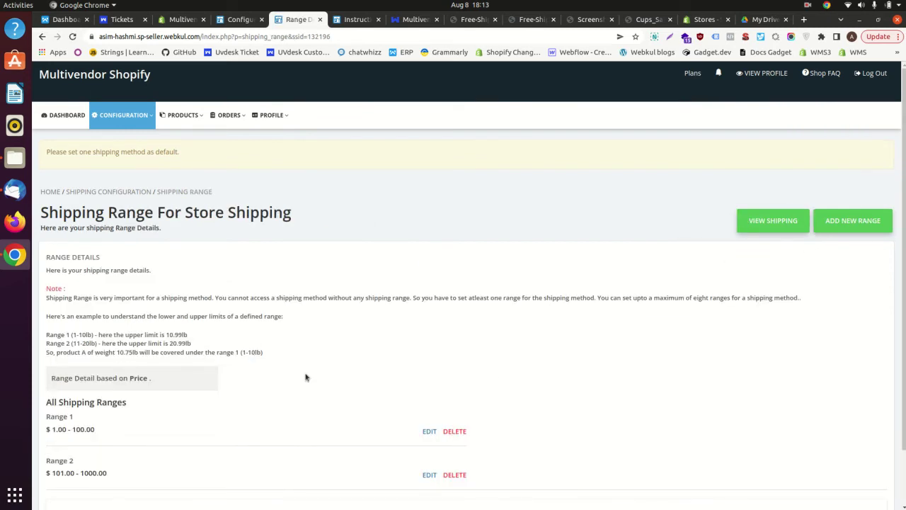
scroll(587, 363, "down", 2)
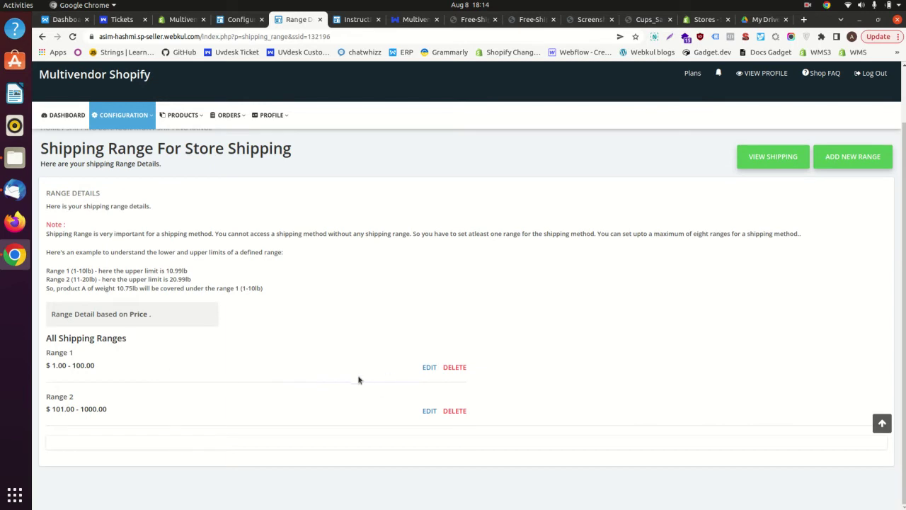
left_click(771, 156)
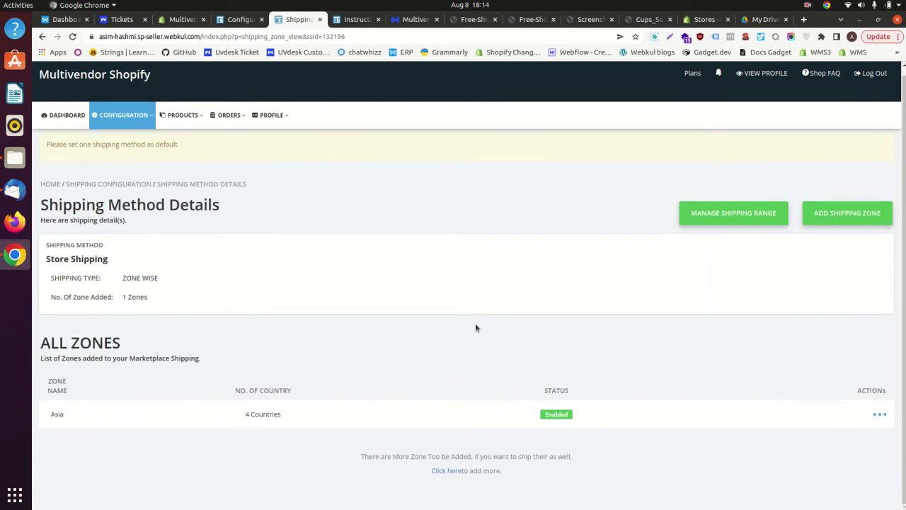
Add the Europe zone with 20 delivery days, pricing the $1.00–$100.00 range at $40.00 and also pricing the second range
left_click(876, 214)
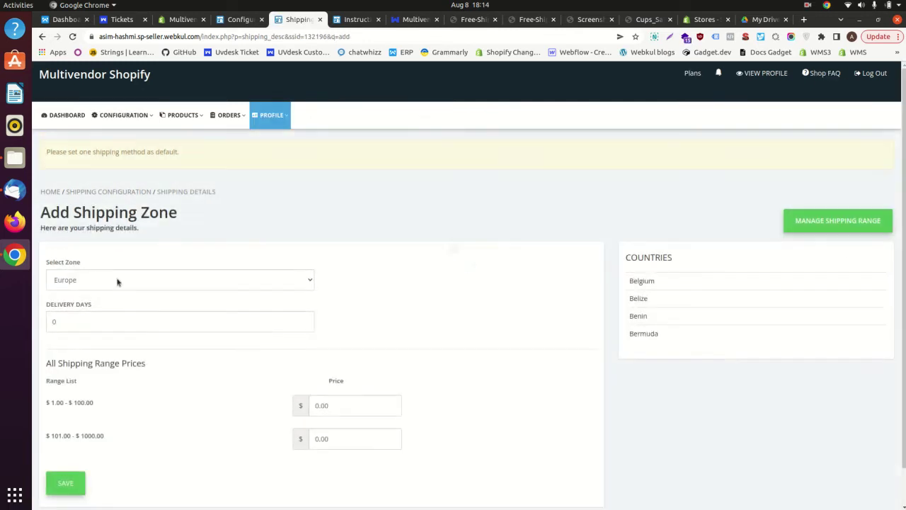
left_click(53, 320)
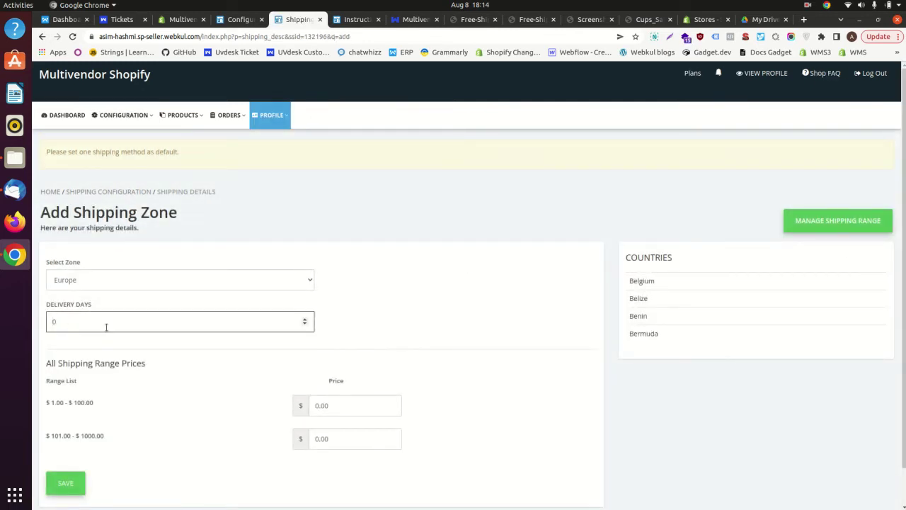
left_click(329, 415)
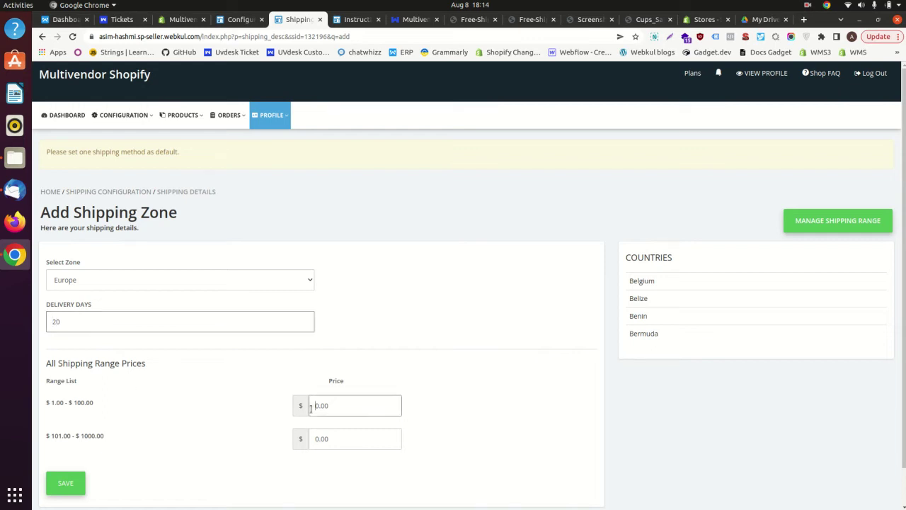
type("40.00")
left_click(316, 439)
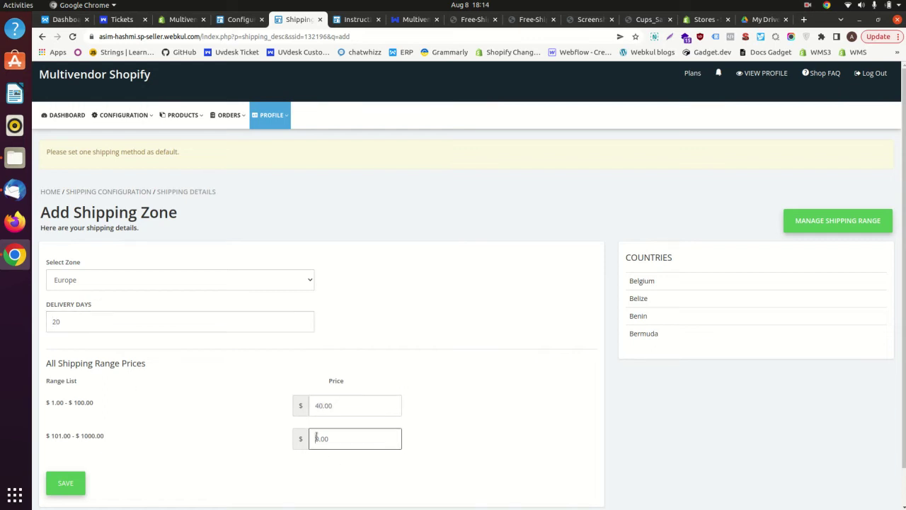
type("5")
left_click(53, 490)
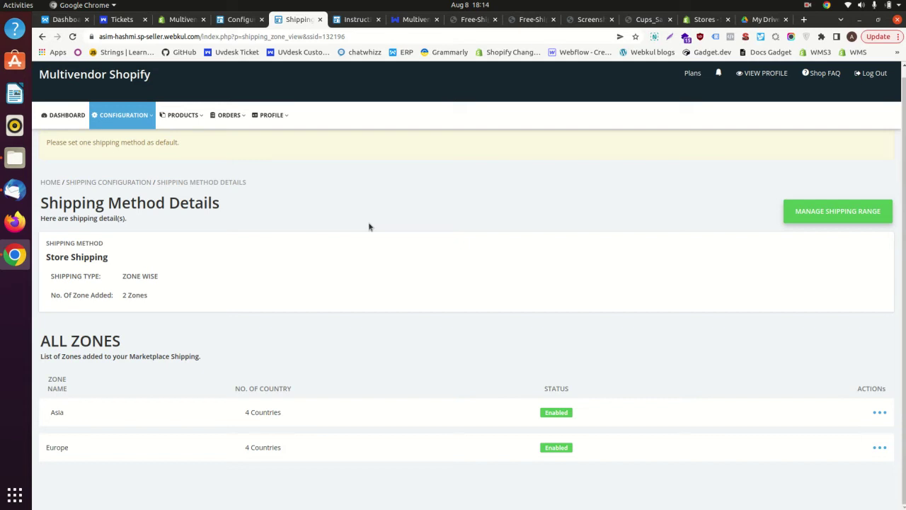
Switch to the admin dashboard and reopen its Marketplace Shipping Configuration
left_click(235, 20)
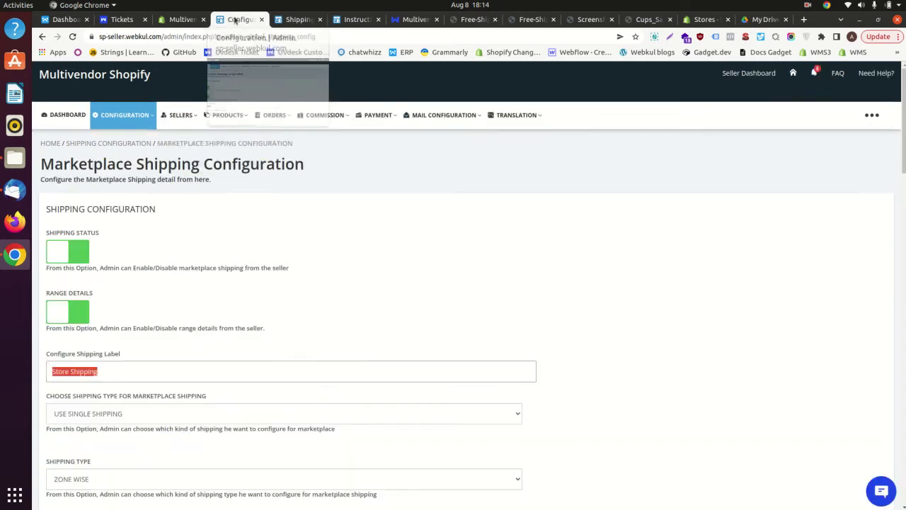
left_click(472, 317)
scroll(471, 318, "down", 1)
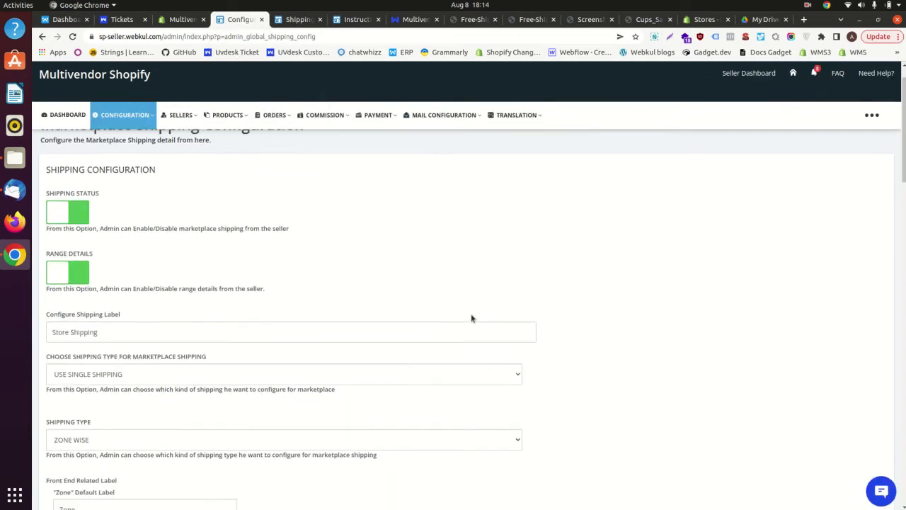
scroll(471, 318, "down", 1)
scroll(237, 299, "down", 2)
mouse_move(132, 125)
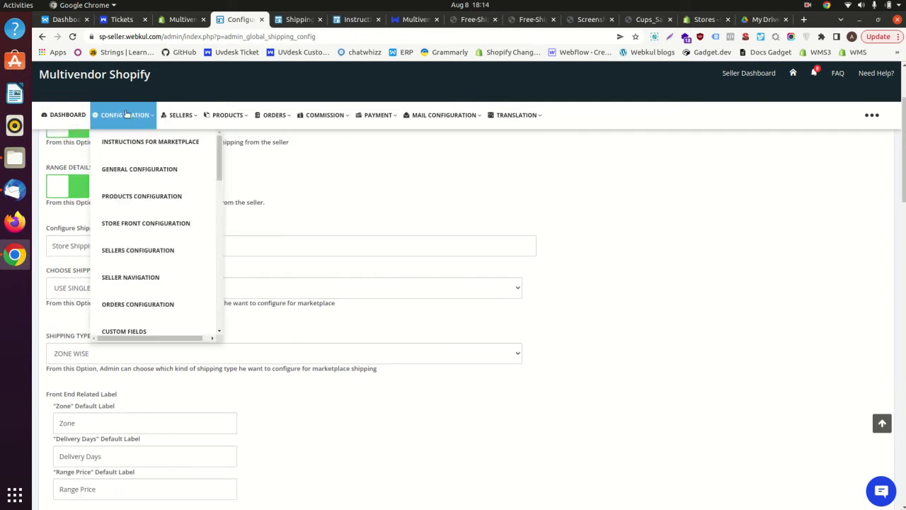
scroll(151, 298, "down", 2)
scroll(151, 297, "down", 3)
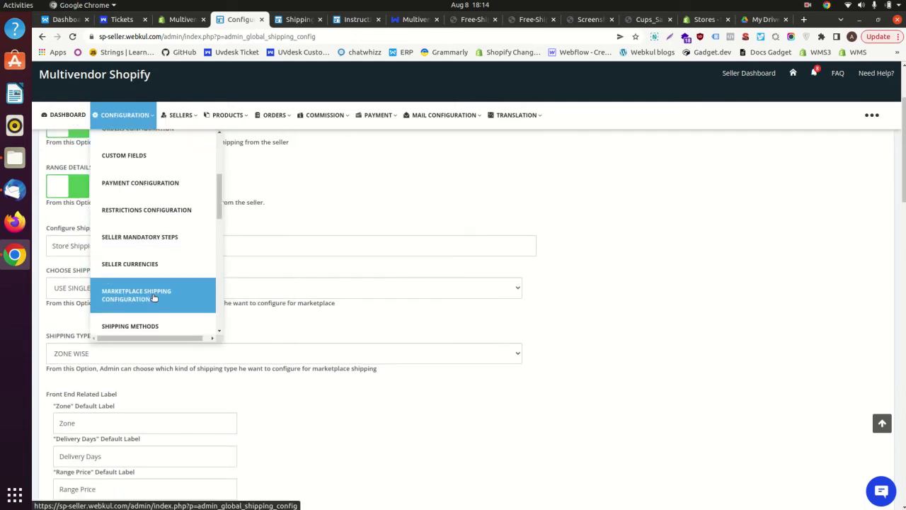
left_click(176, 299)
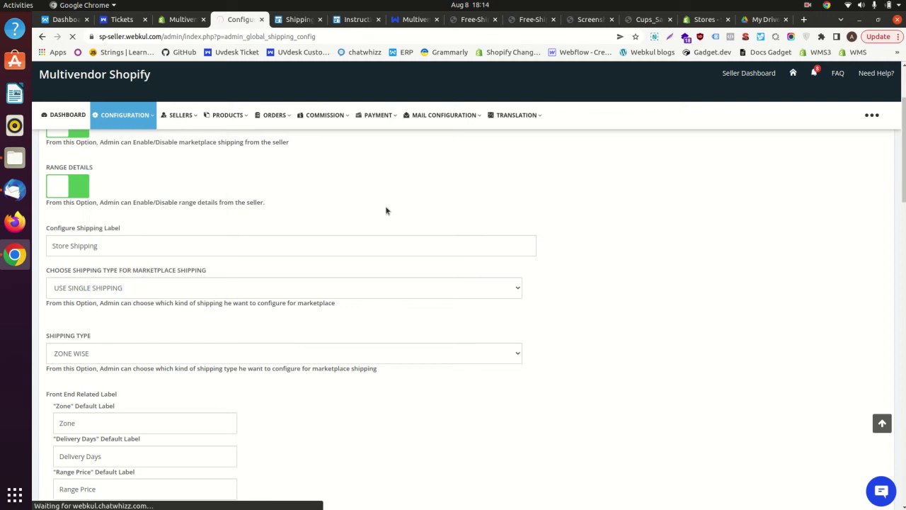
Set the marketplace shipping type to Create Multiple Shipping with the method chosen at Checkout, and save the configuration
scroll(213, 309, "down", 2)
scroll(213, 309, "down", 3)
left_click(120, 238)
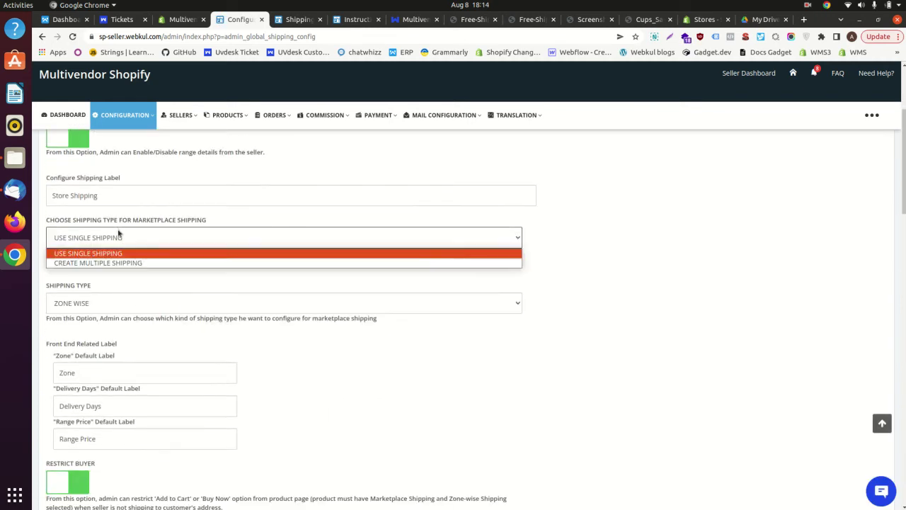
left_click(97, 263)
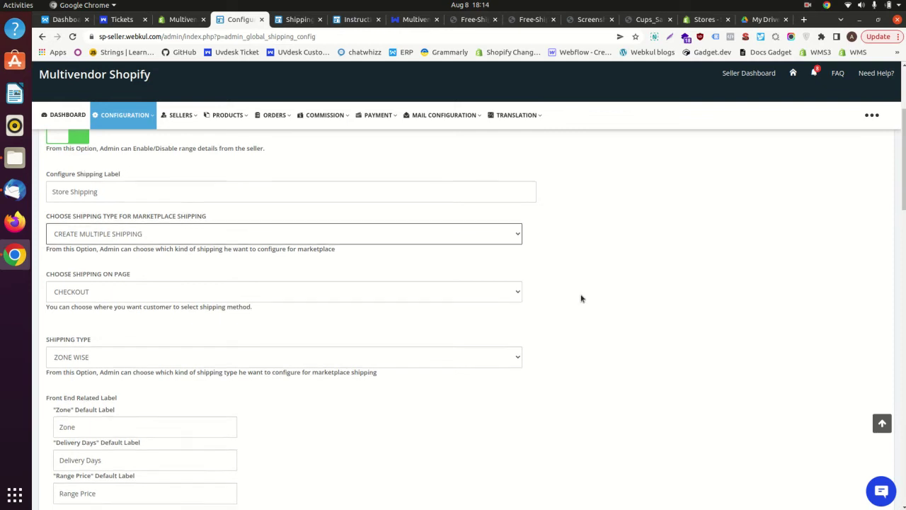
scroll(105, 303, "down", 1)
left_click(113, 272)
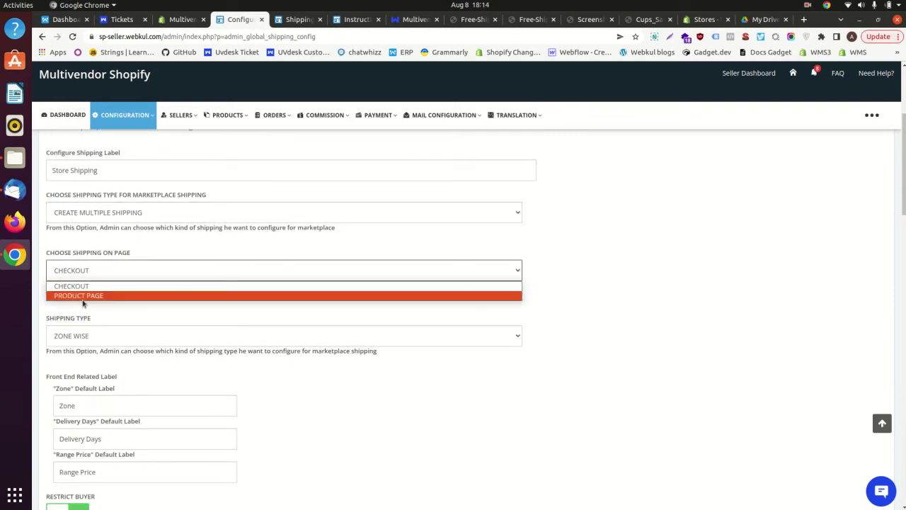
left_click(86, 286)
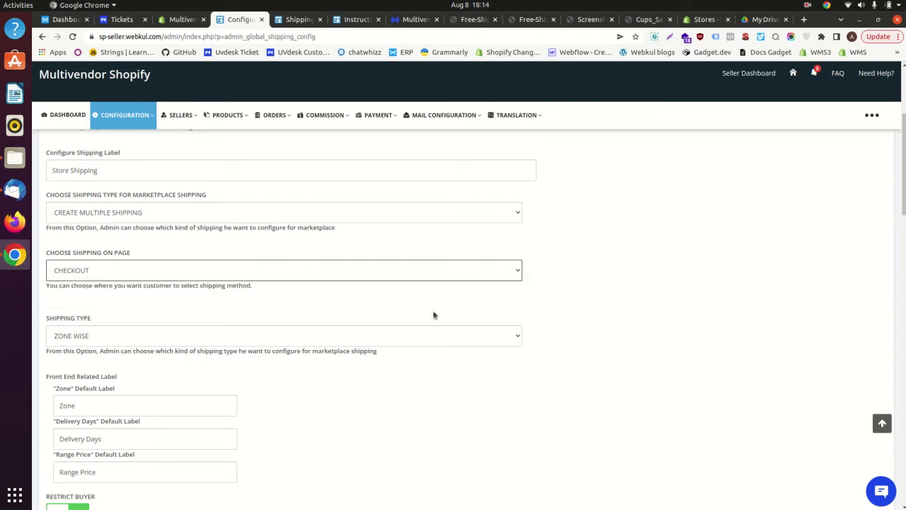
scroll(584, 340, "down", 1)
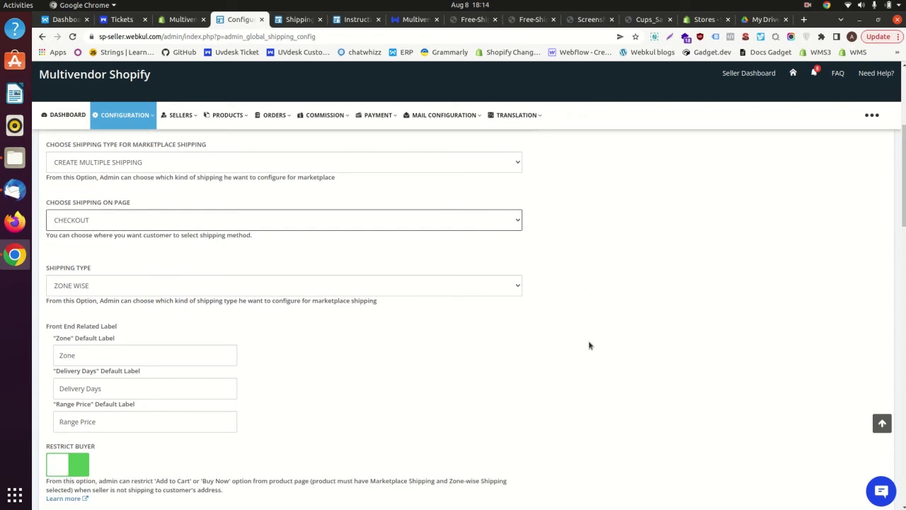
scroll(589, 345, "down", 8)
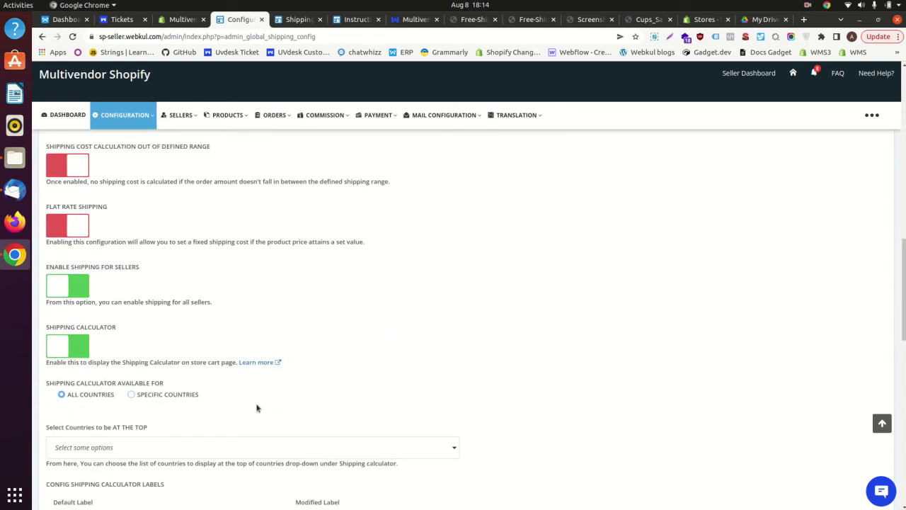
scroll(257, 407, "down", 10)
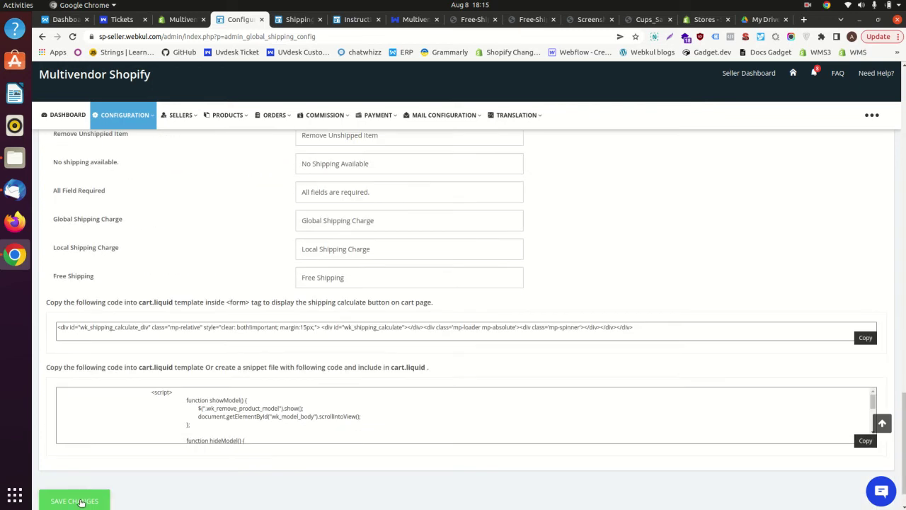
left_click(80, 502)
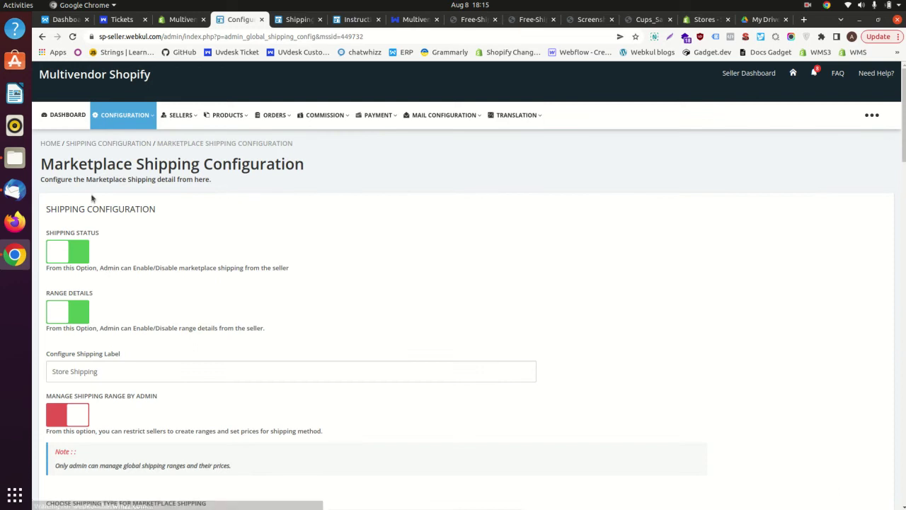
Open the admin's list of shipping methods
left_click(125, 115)
scroll(145, 251, "down", 2)
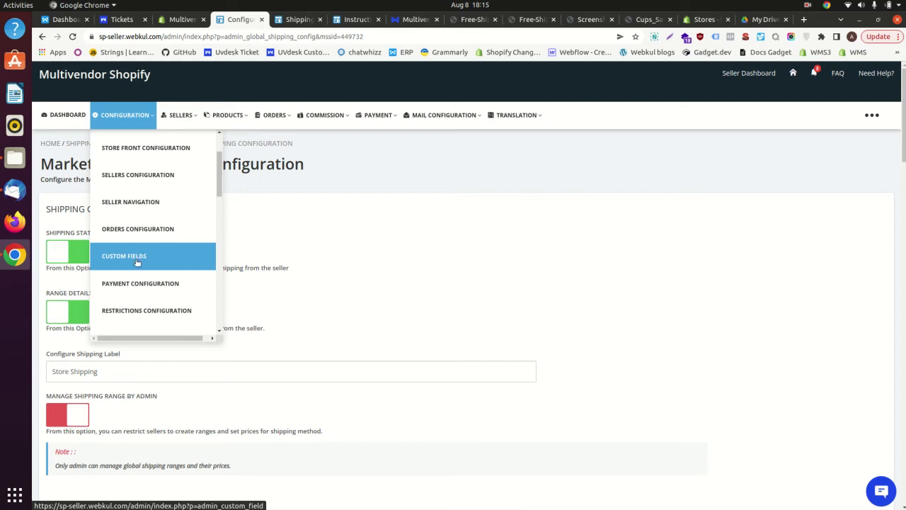
scroll(138, 262, "up", 1)
scroll(139, 262, "down", 5)
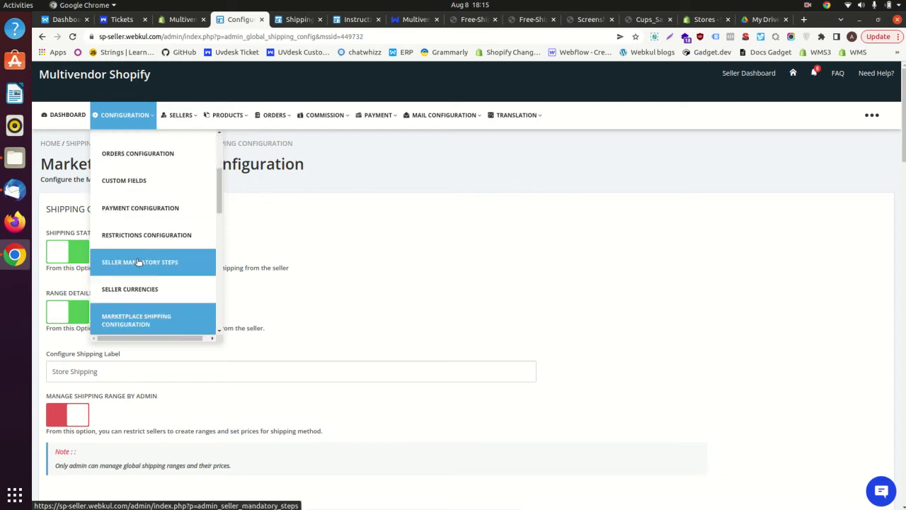
left_click(146, 277)
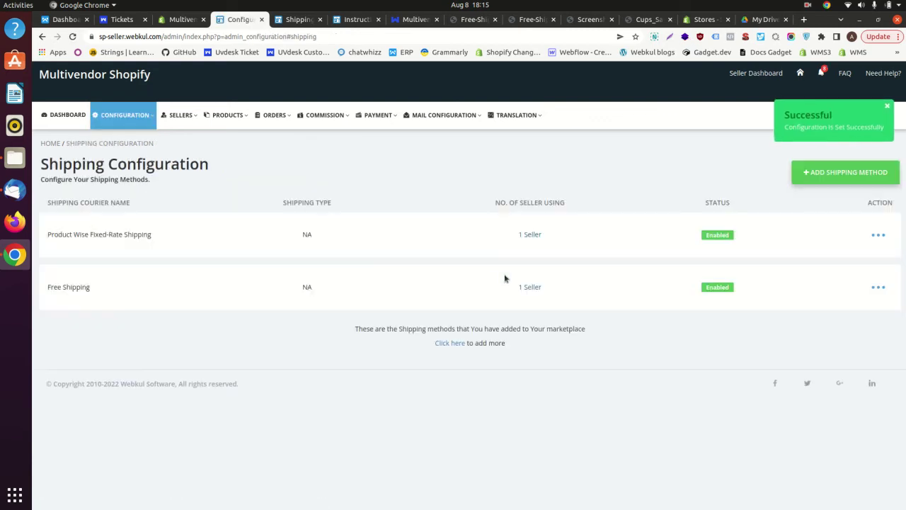
Add a new shipping method named Express shipping and save it
left_click(815, 174)
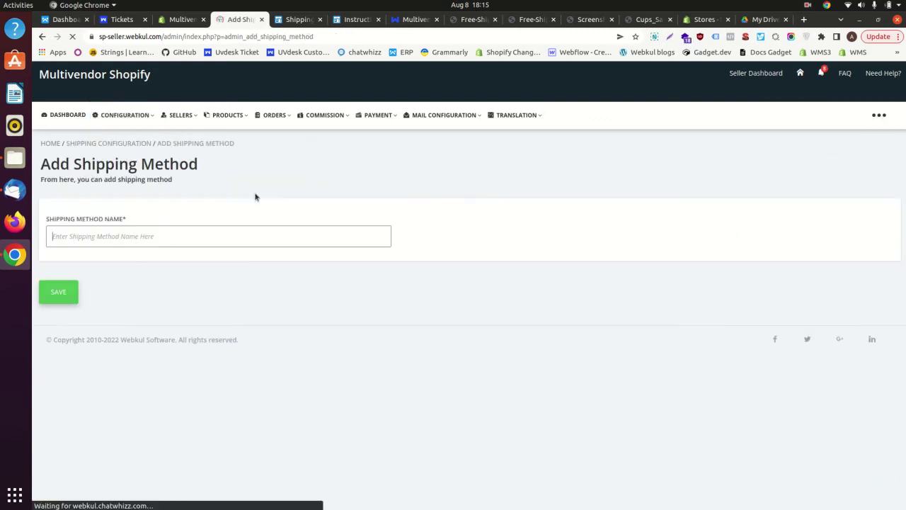
left_click(219, 237)
type("E")
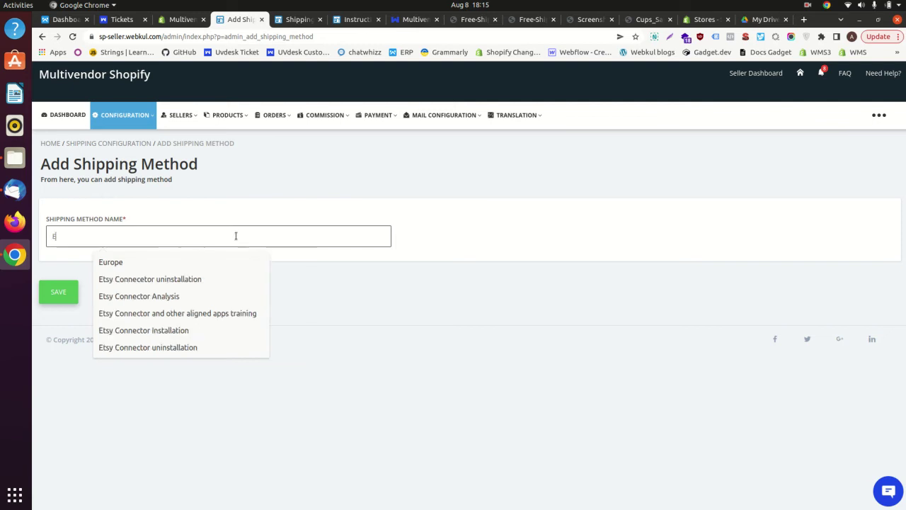
type("xpress")
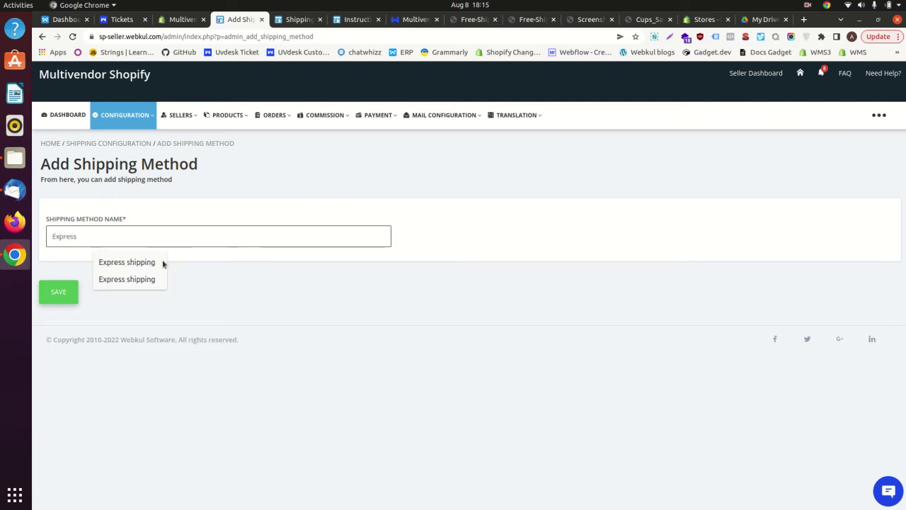
left_click(159, 262)
left_click(144, 233)
left_click(58, 296)
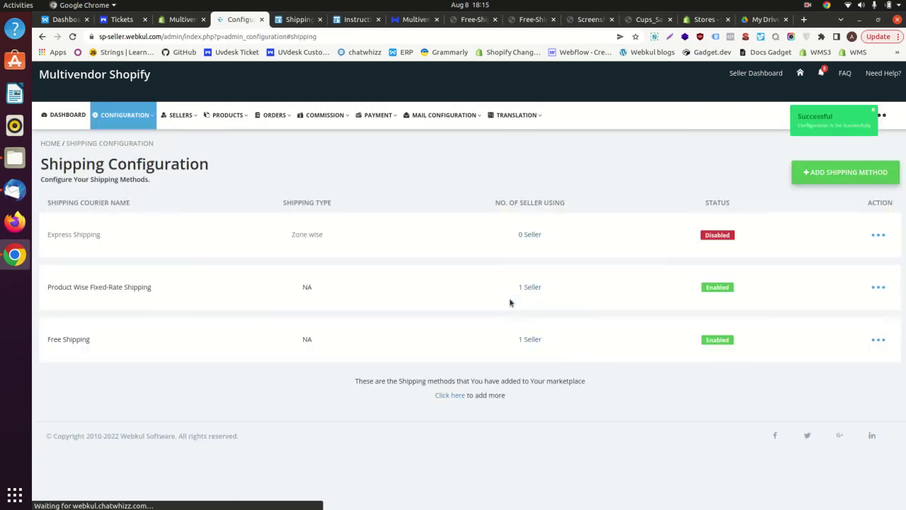
Enable the Express Shipping method in the admin's shipping configuration, and save its edit form with the status left on
left_click(878, 235)
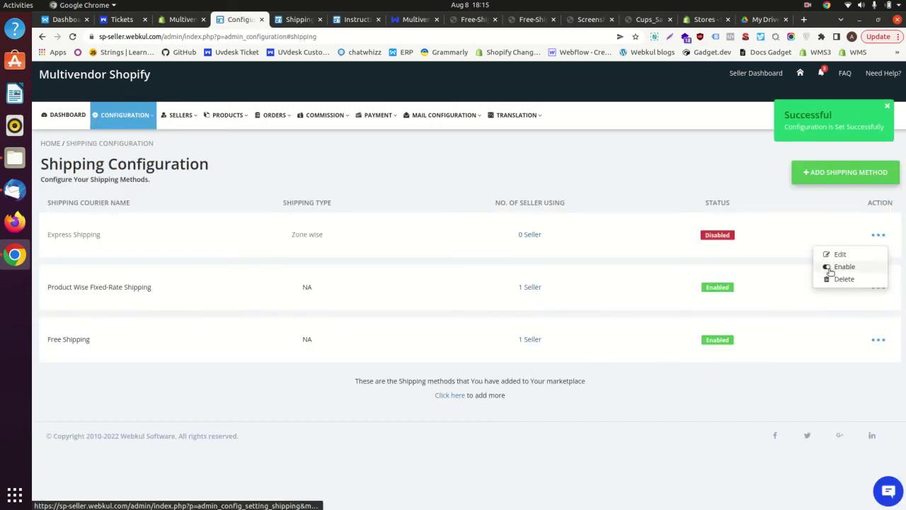
left_click(839, 267)
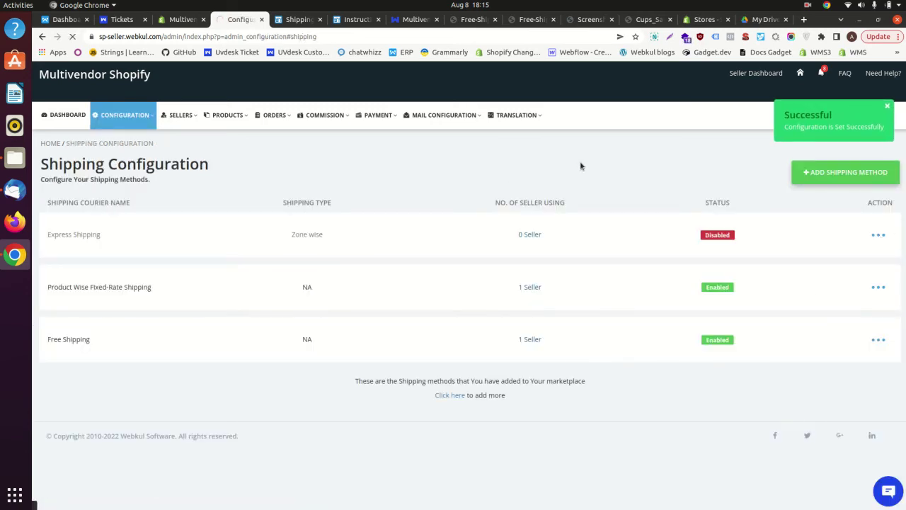
left_click(878, 236)
left_click(853, 254)
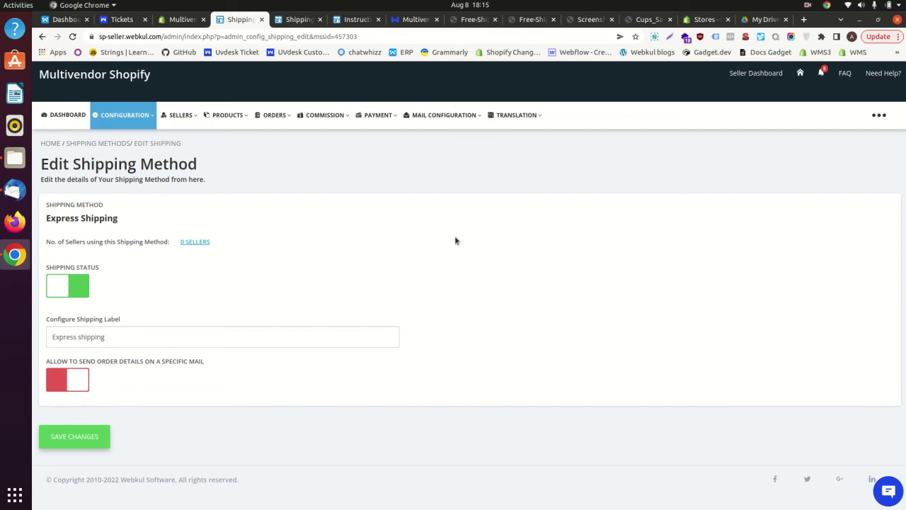
left_click(103, 435)
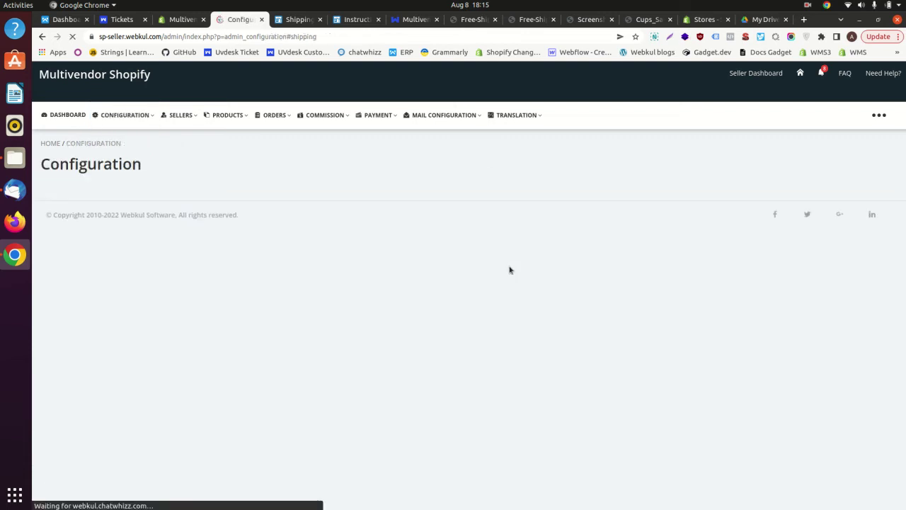
left_click(878, 234)
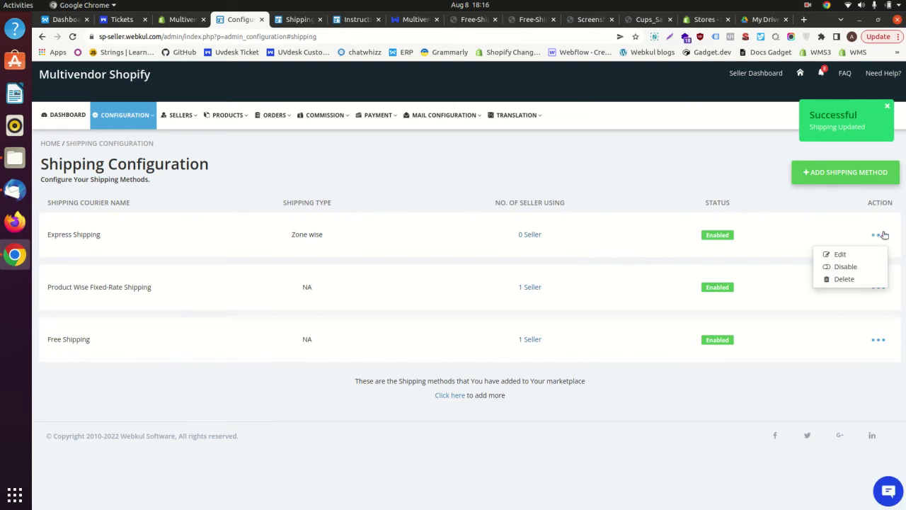
left_click(451, 170)
Switch to the seller dashboard, open its shipping methods list and enable Express Shipping for the seller
left_click(292, 20)
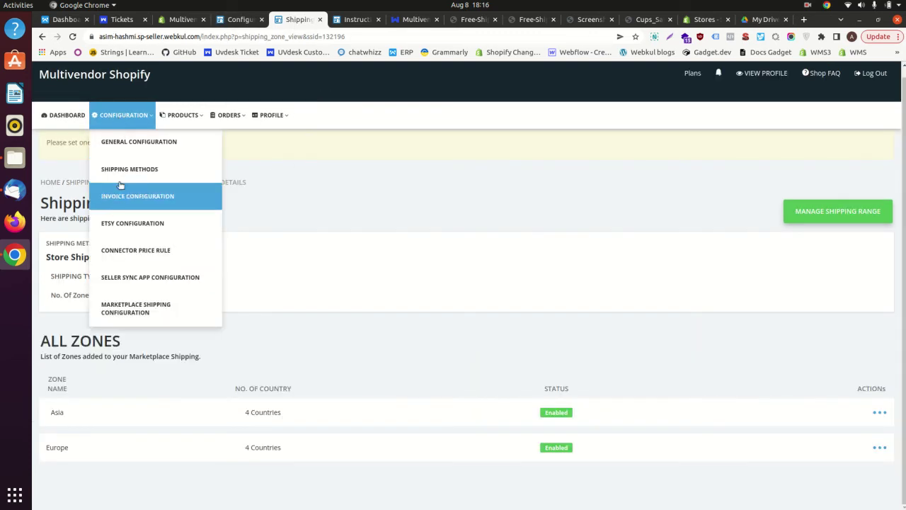
left_click(134, 196)
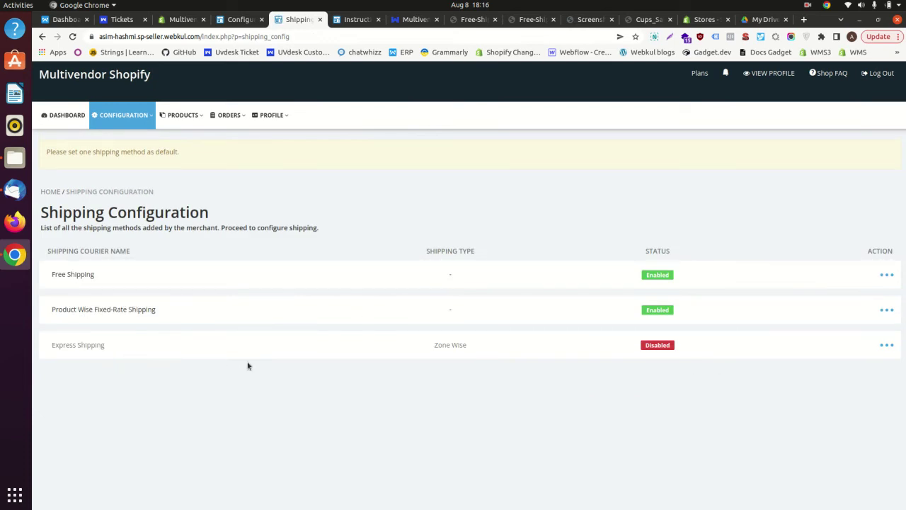
left_click(886, 345)
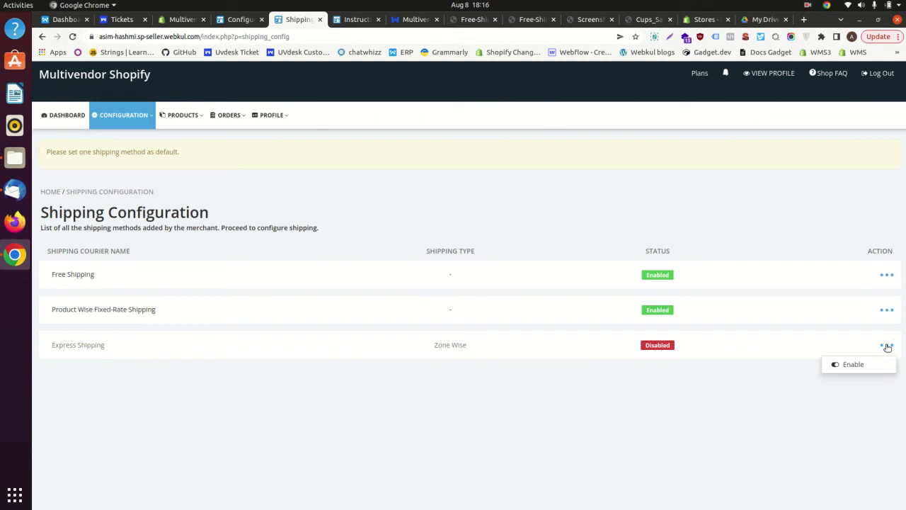
left_click(837, 367)
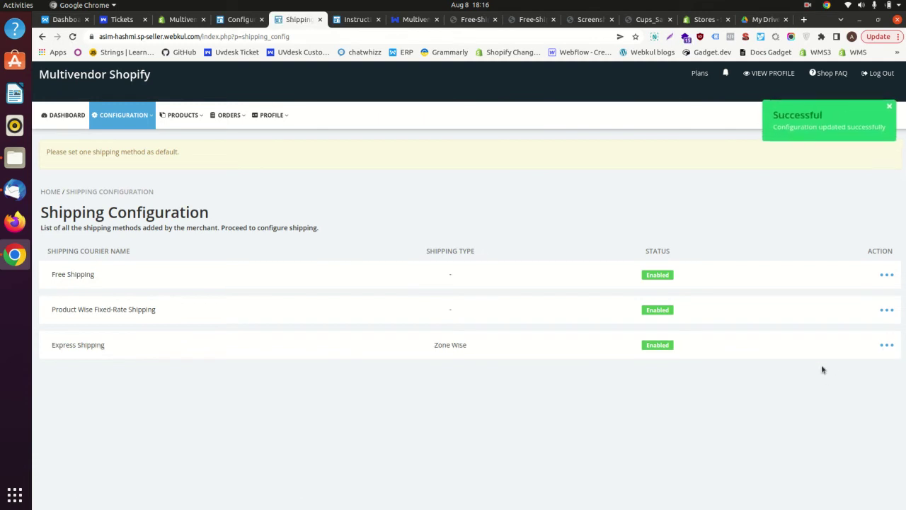
Add a price-based shipping range from $0 to $100 to the seller's Express Shipping method and save it
left_click(886, 346)
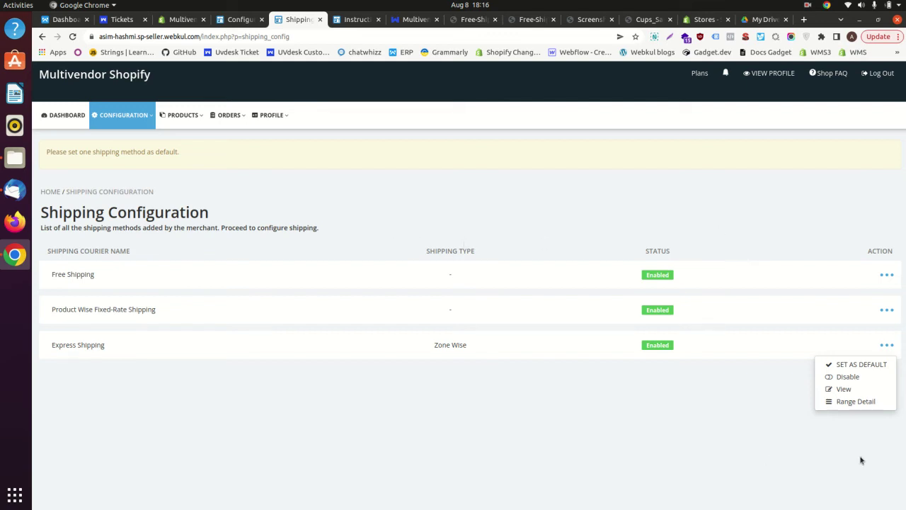
left_click(843, 401)
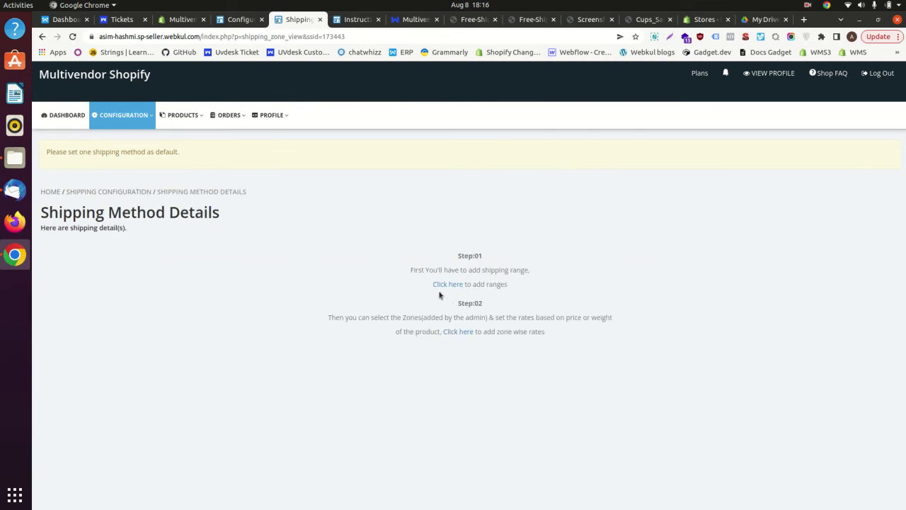
left_click(446, 285)
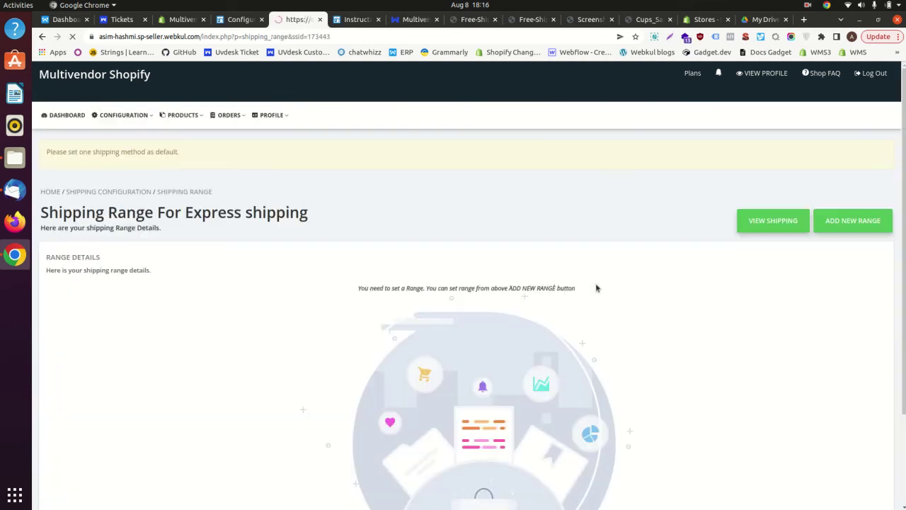
scroll(779, 240, "down", 1)
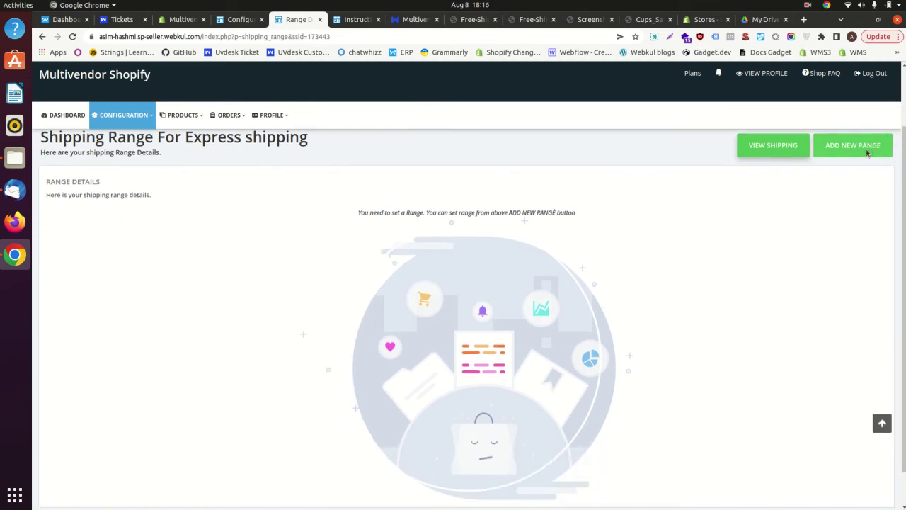
left_click(870, 151)
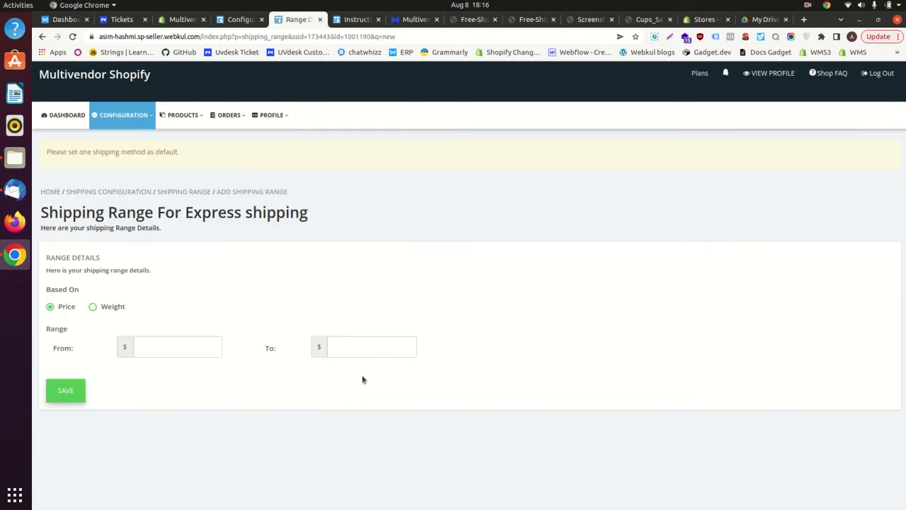
left_click(180, 348)
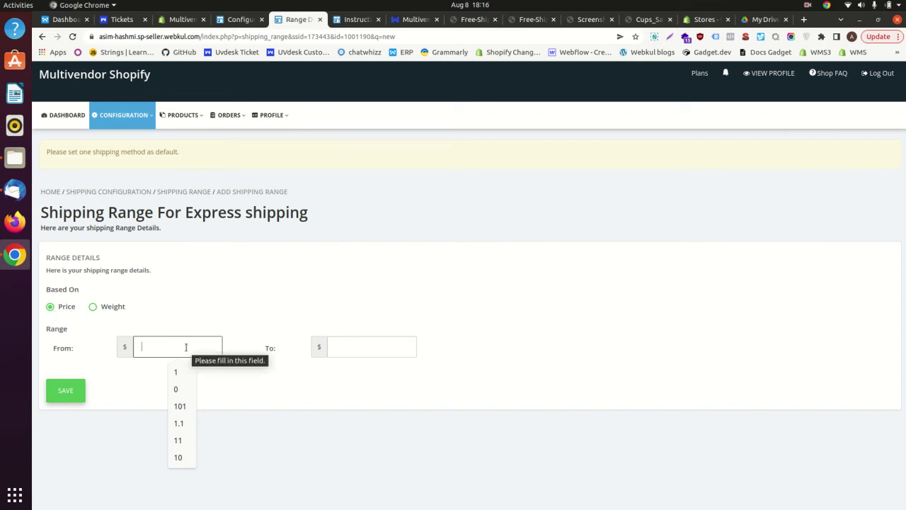
type("0")
left_click(372, 349)
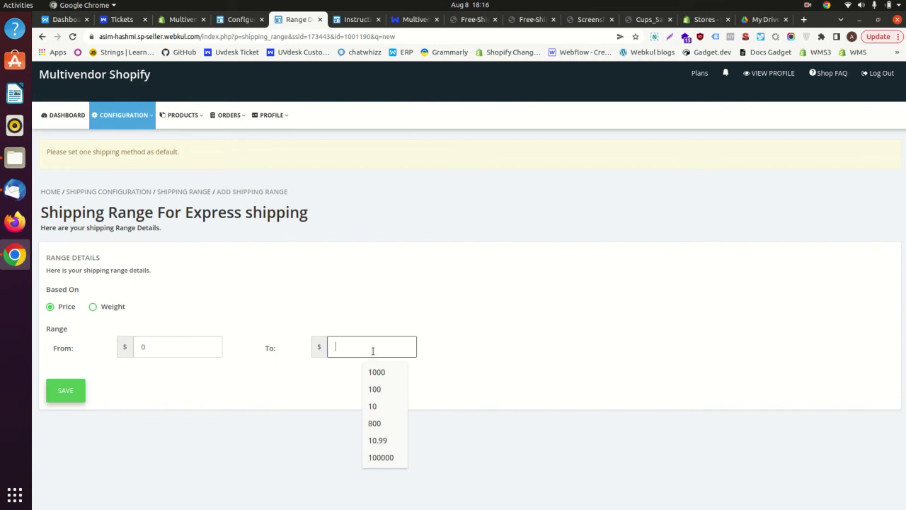
type("100")
left_click(68, 392)
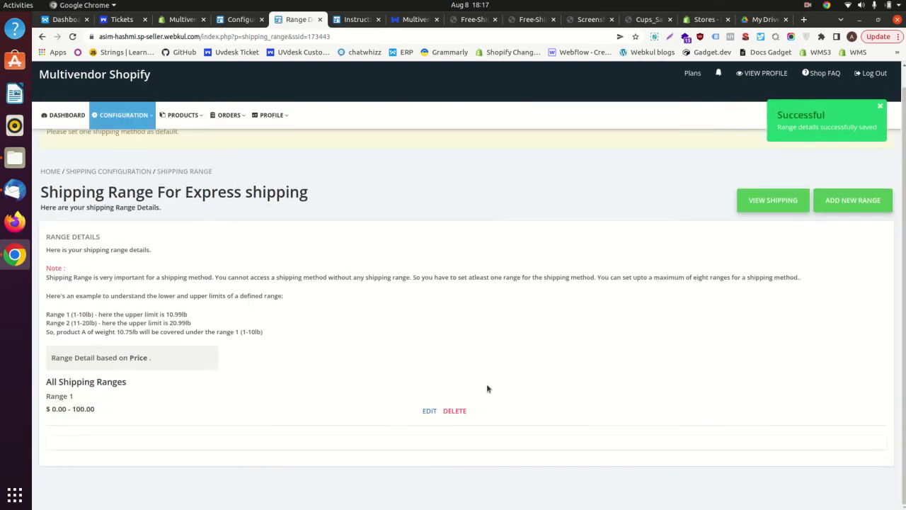
Add a second Express Shipping price range from $101 to $1000 and save it
left_click(821, 201)
left_click(163, 429)
type("1")
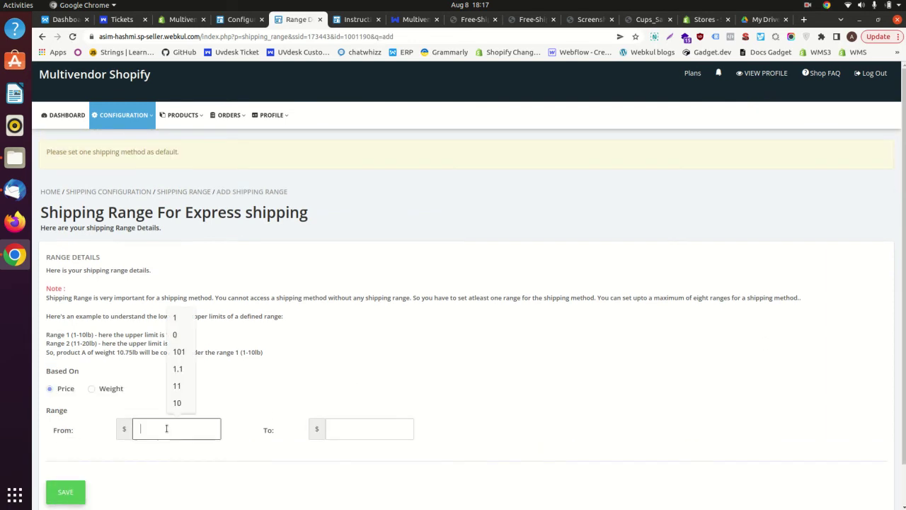
type("01")
left_click(354, 428)
type("1")
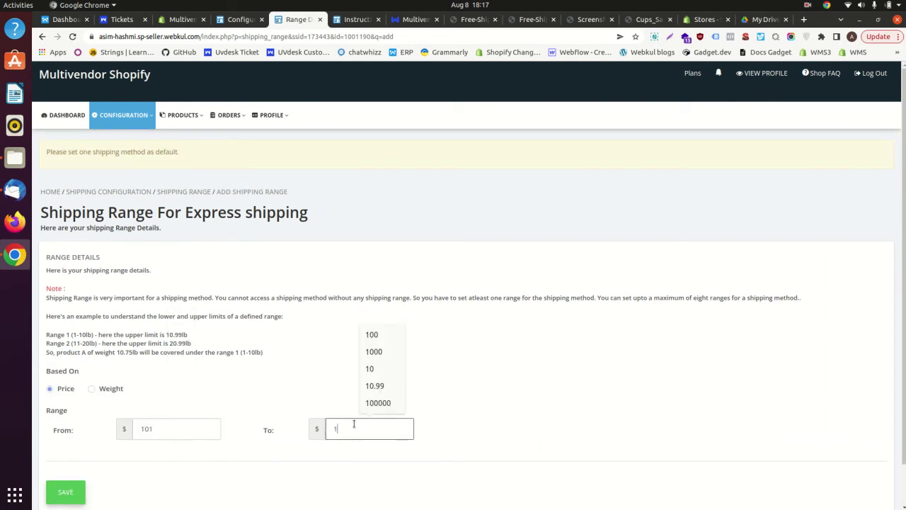
type("000")
key("Return")
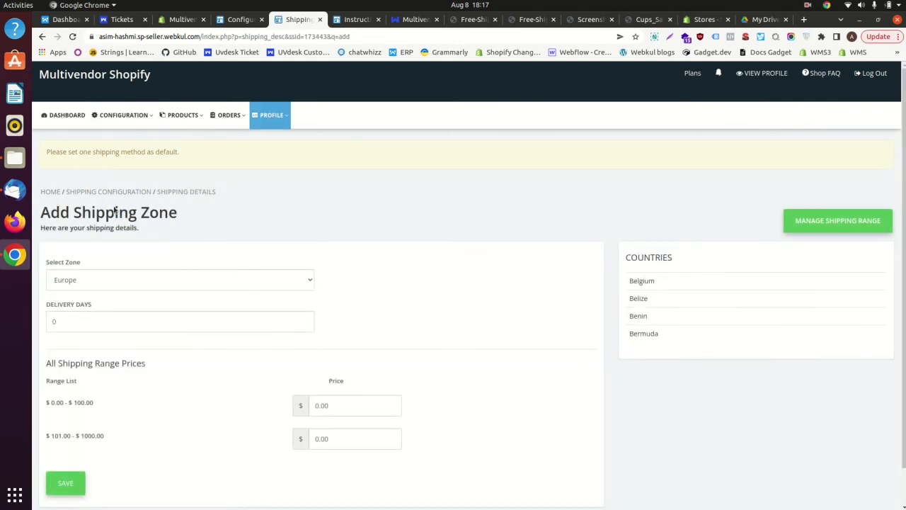
Add the Europe zone to Express Shipping with 10 delivery days, priced $30 for the $0–$100 range and $40 for $101–$1000
left_click(112, 282)
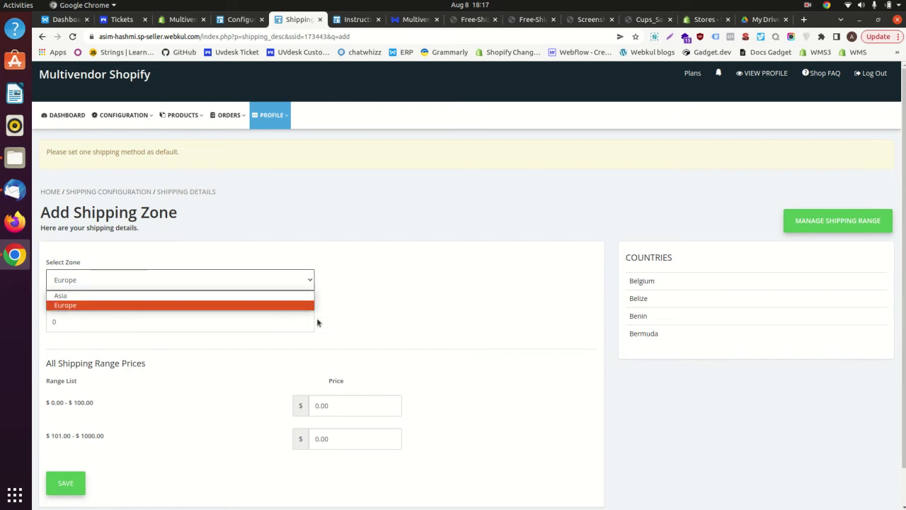
left_click(77, 306)
left_click(62, 323)
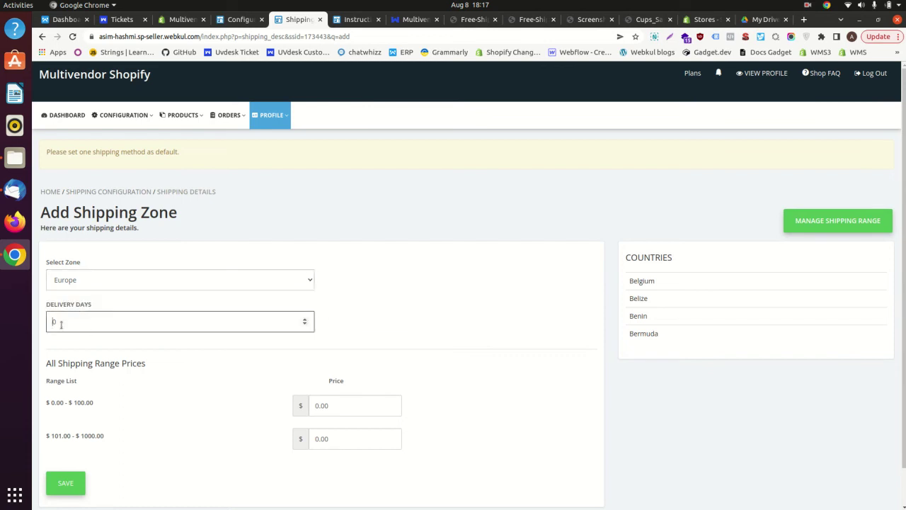
left_click(316, 406)
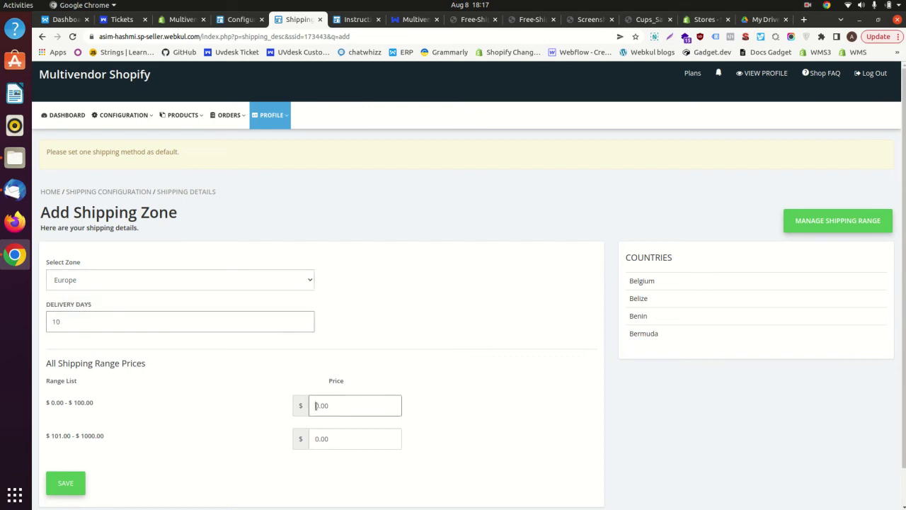
left_click(317, 438)
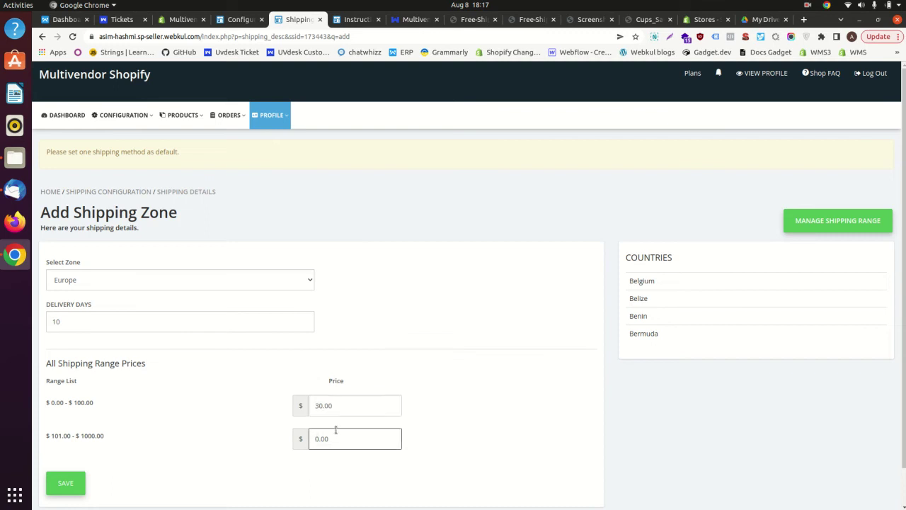
type("4")
left_click(68, 484)
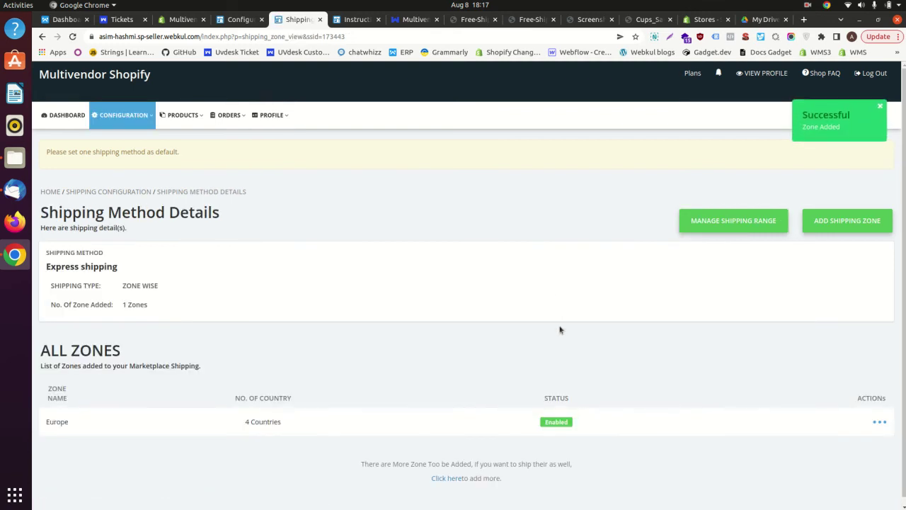
Open the seller product "ADIDAS | CLASSIC BACKPACK | LEGEND INK MULTICOLOUR" for editing and check the methods offered in its shipping details
left_click(190, 116)
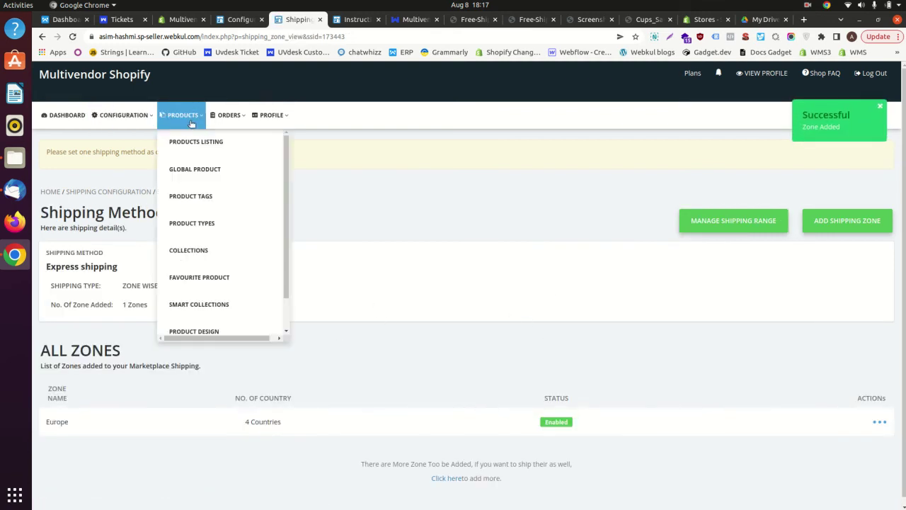
left_click(192, 141)
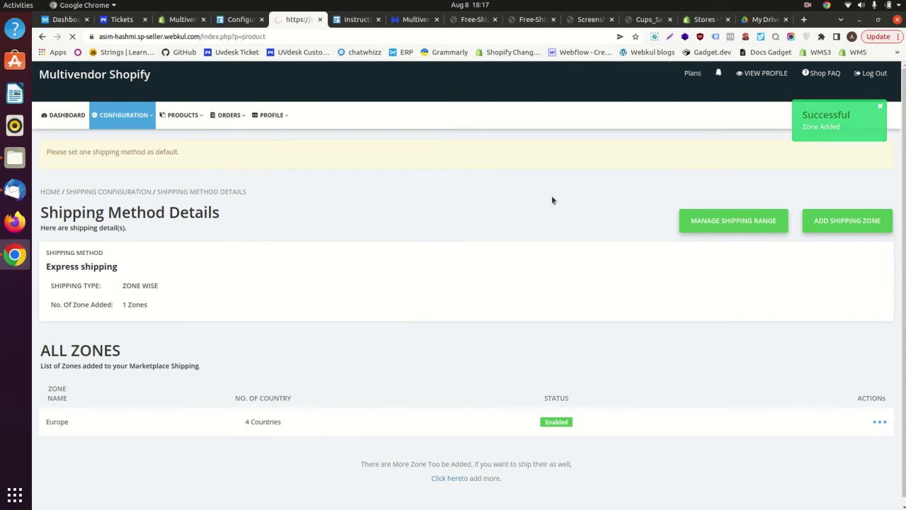
scroll(441, 330, "down", 2)
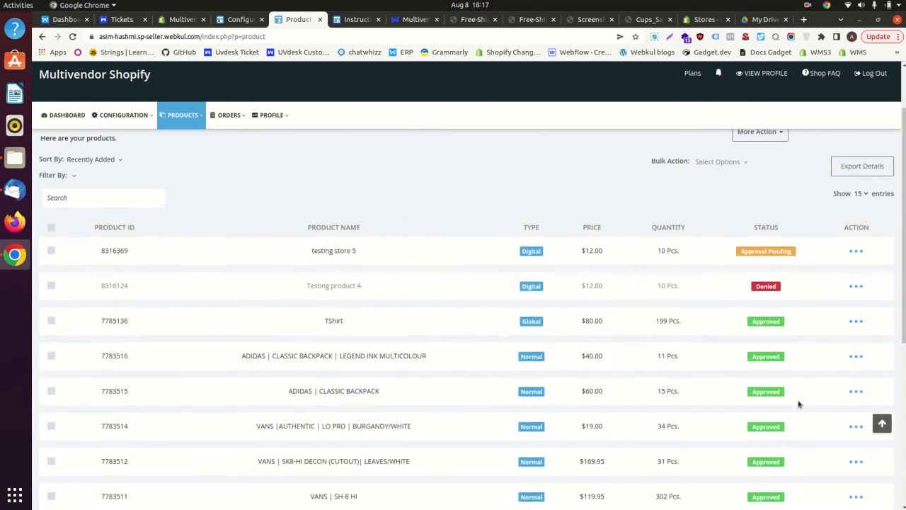
left_click(856, 356)
left_click(842, 376)
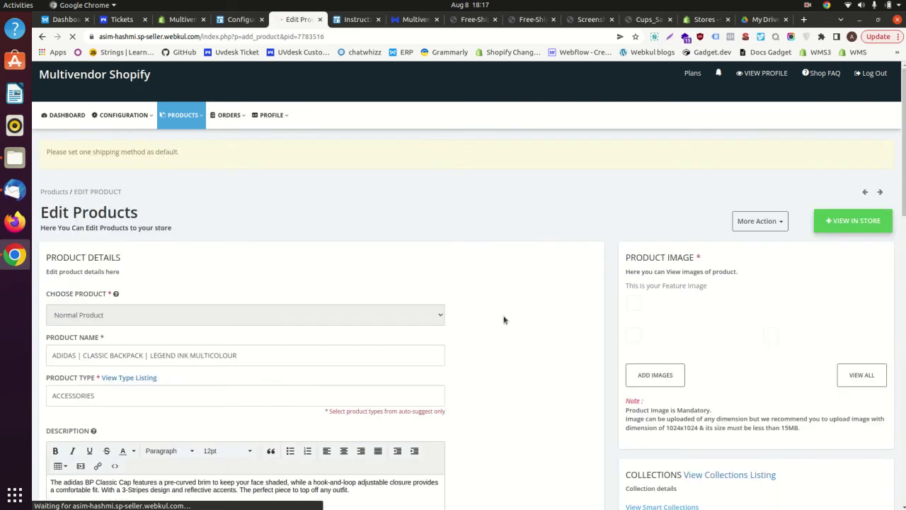
scroll(506, 322, "down", 4)
scroll(508, 327, "down", 12)
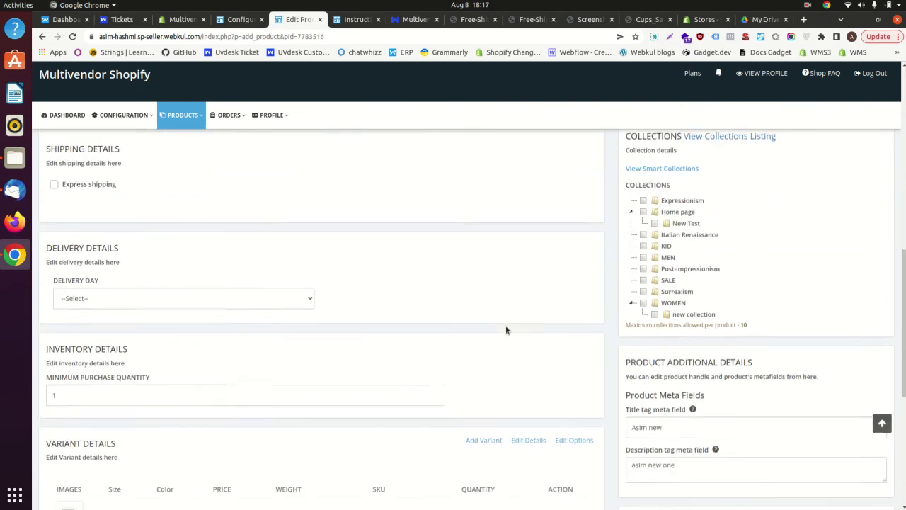
scroll(504, 327, "up", 4)
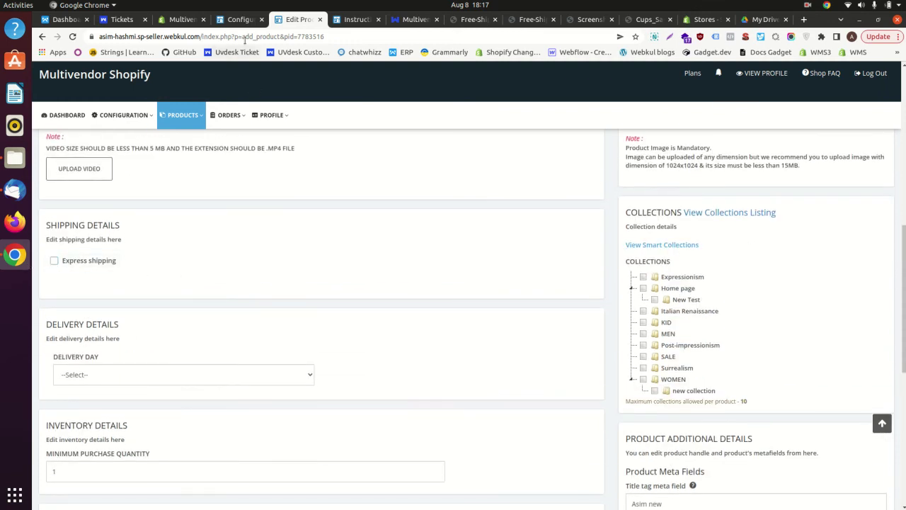
Review the seller's list of shipping methods and compare it with the admin's Shipping Configuration list
left_click(243, 20)
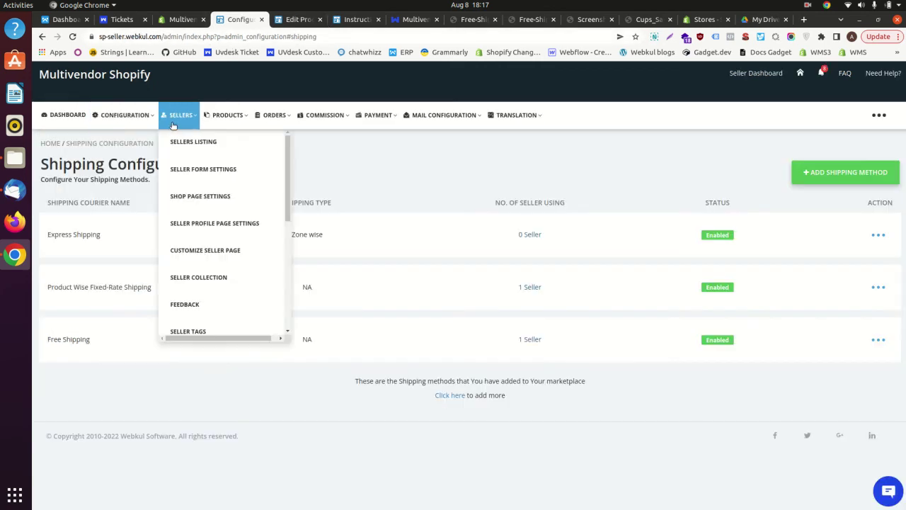
left_click(311, 20)
mouse_move(124, 118)
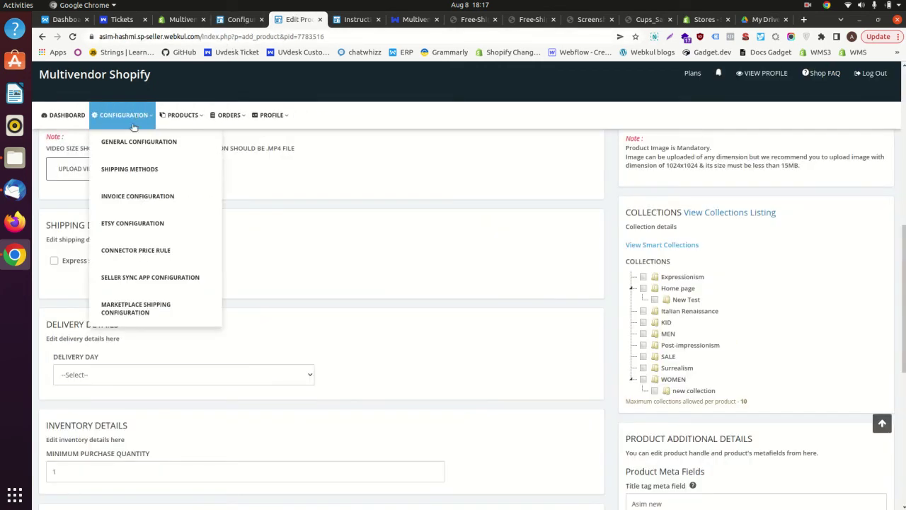
left_click(138, 172)
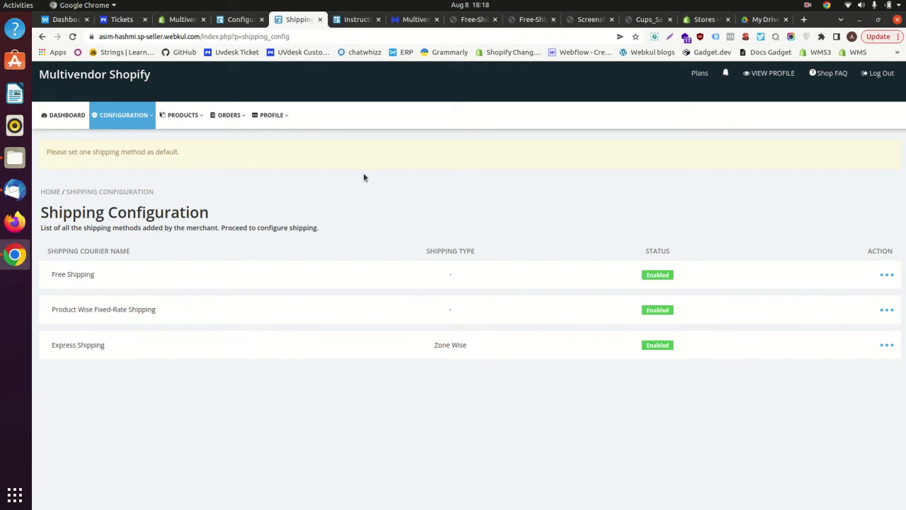
left_click(240, 23)
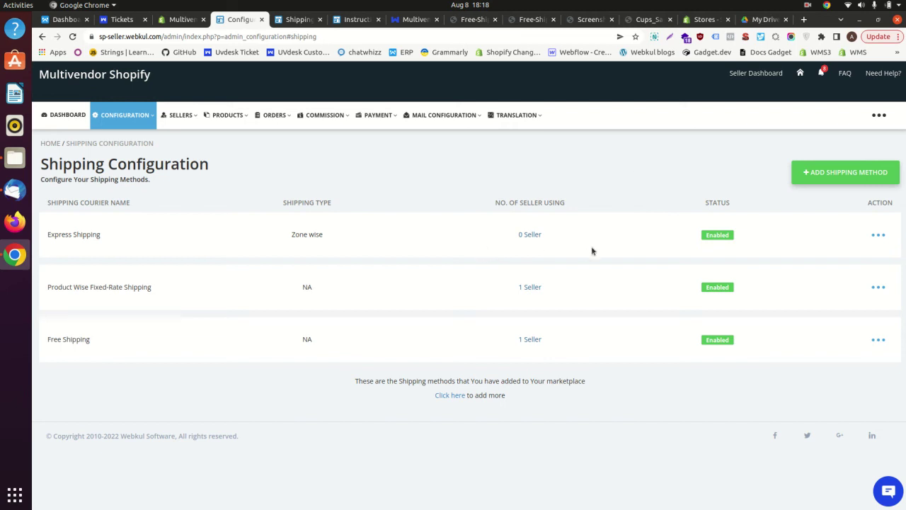
Check the actions available for Product Wise Fixed-Rate Shipping in the admin list and the Express Shipping entry in the seller's list
left_click(878, 289)
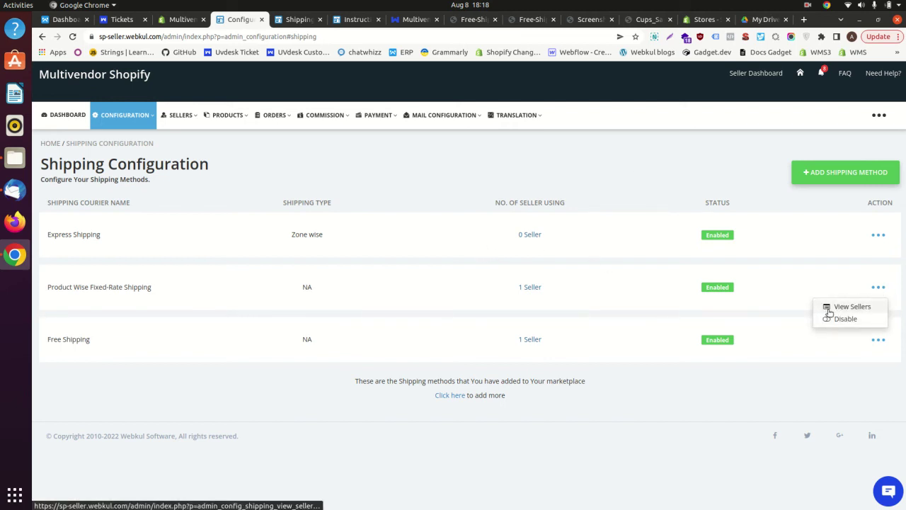
left_click(568, 148)
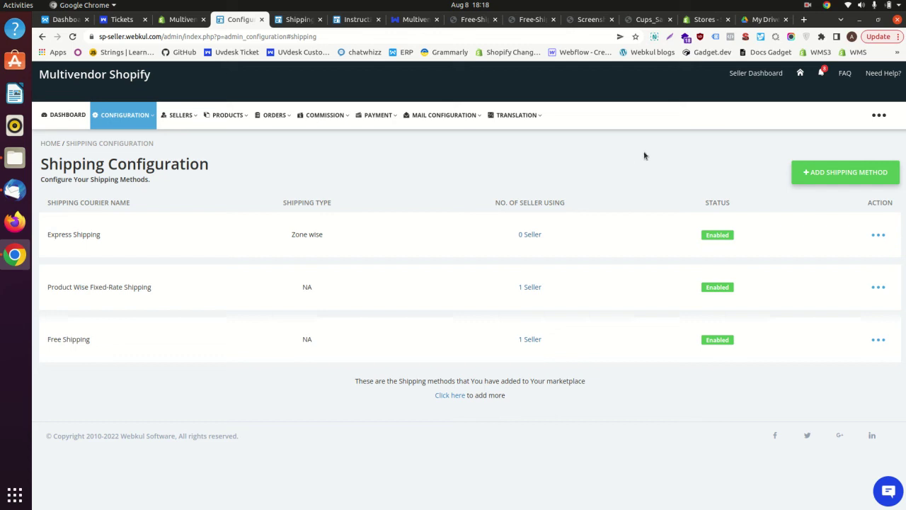
left_click(289, 21)
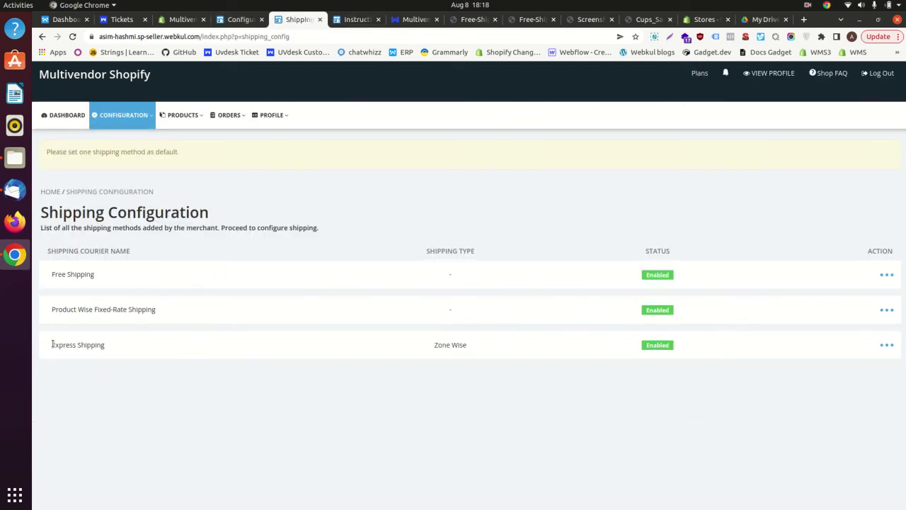
left_click_drag(51, 345, 344, 354)
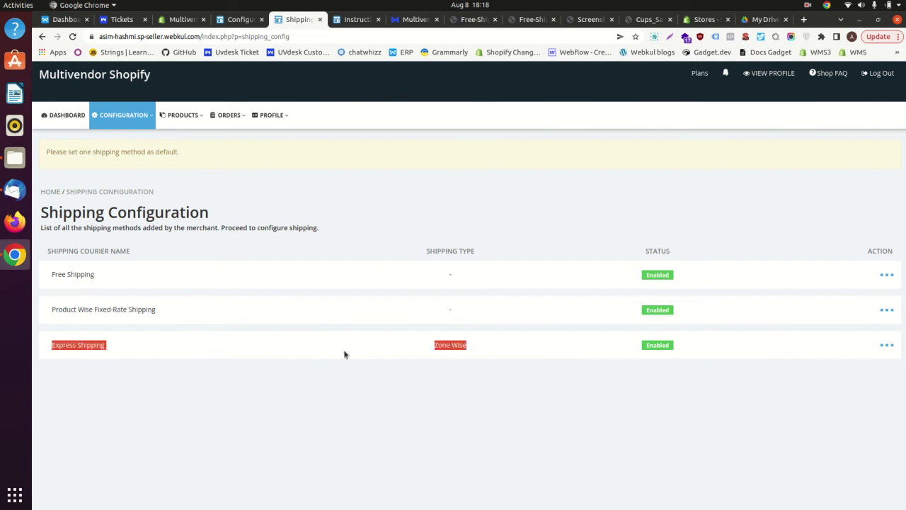
left_click(238, 20)
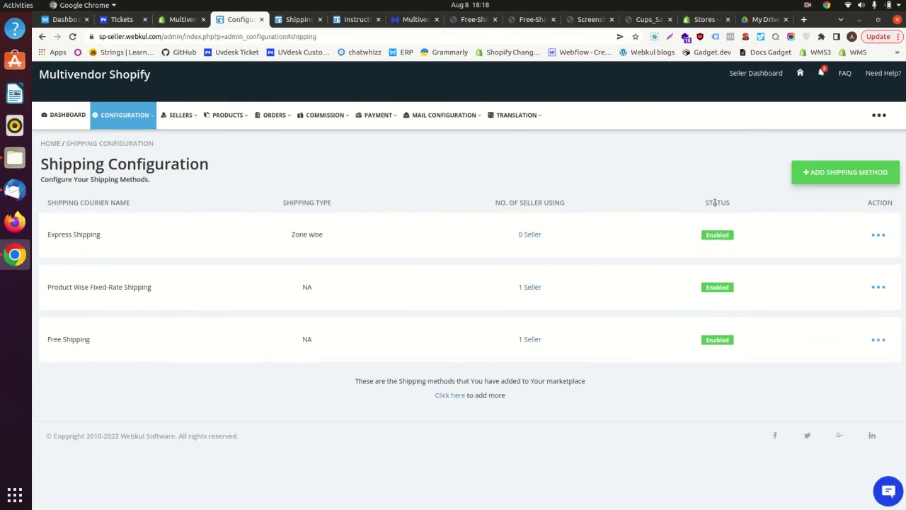
Add a new marketplace shipping method named "Expedited shipping" in the admin's Shipping Configuration and save it
left_click(825, 189)
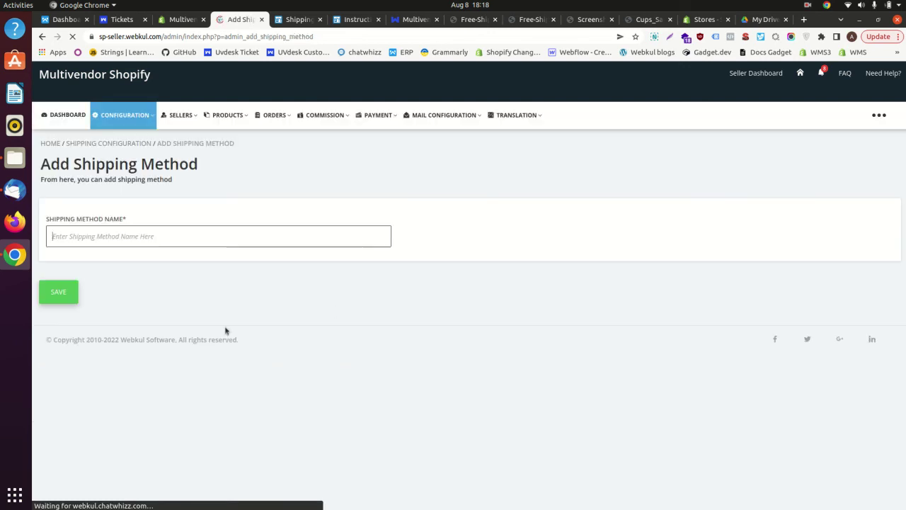
left_click(148, 238)
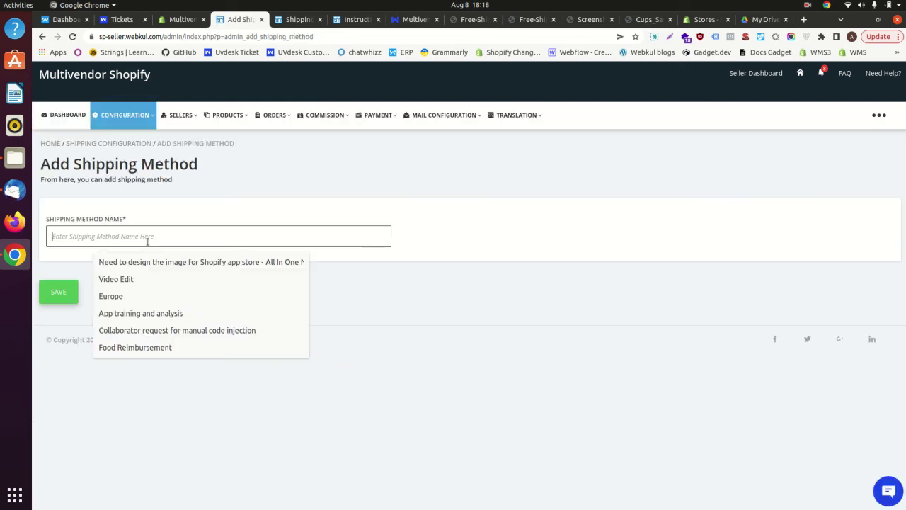
type("Expe")
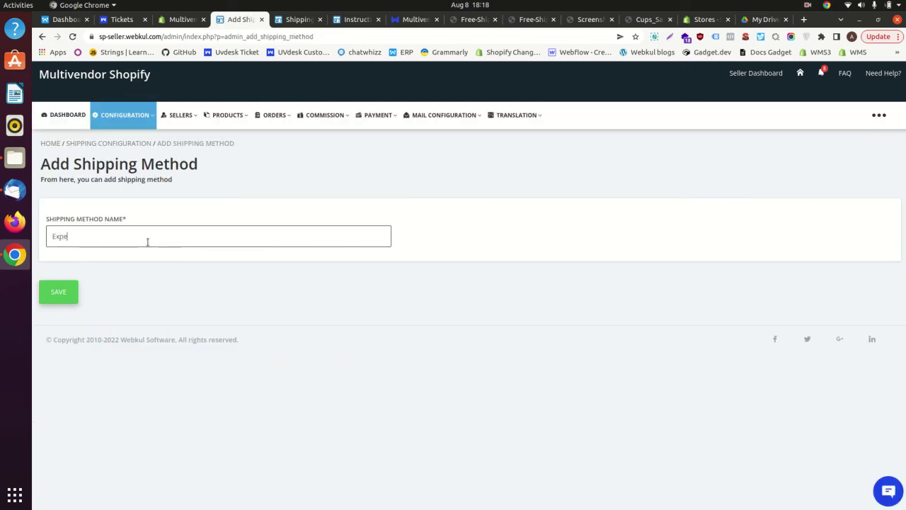
key("BackSpace")
type("d")
key("BackSpace")
type("e")
type("dited shippibgf")
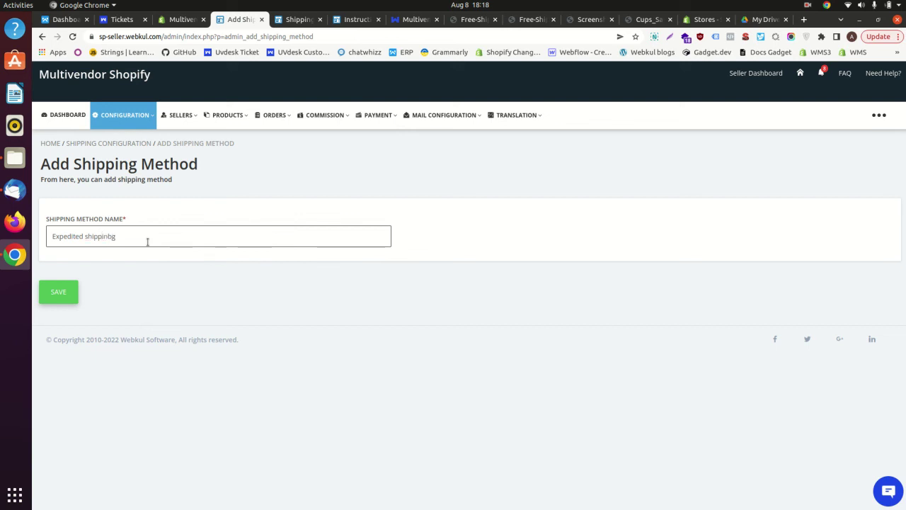
type("ng")
left_click(56, 297)
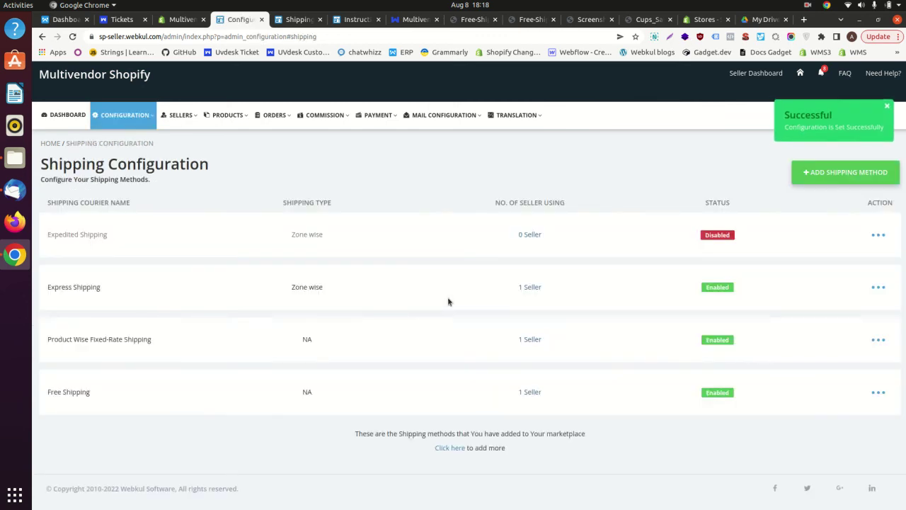
Enable the Expedited Shipping method in the admin's list and open it for editing
left_click(843, 266)
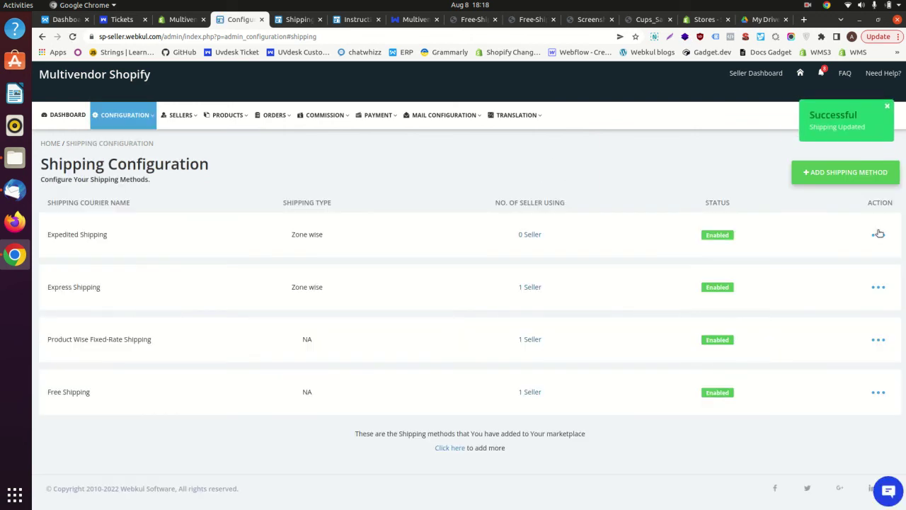
left_click(879, 235)
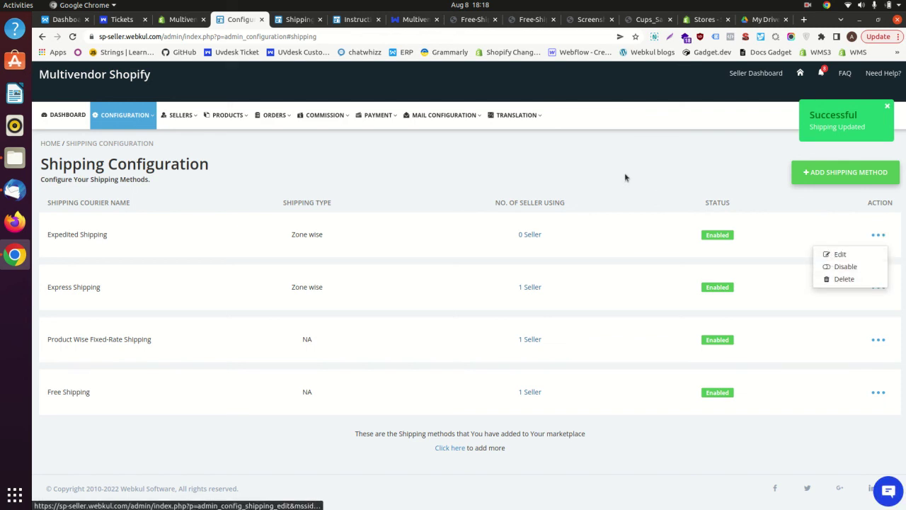
left_click(821, 253)
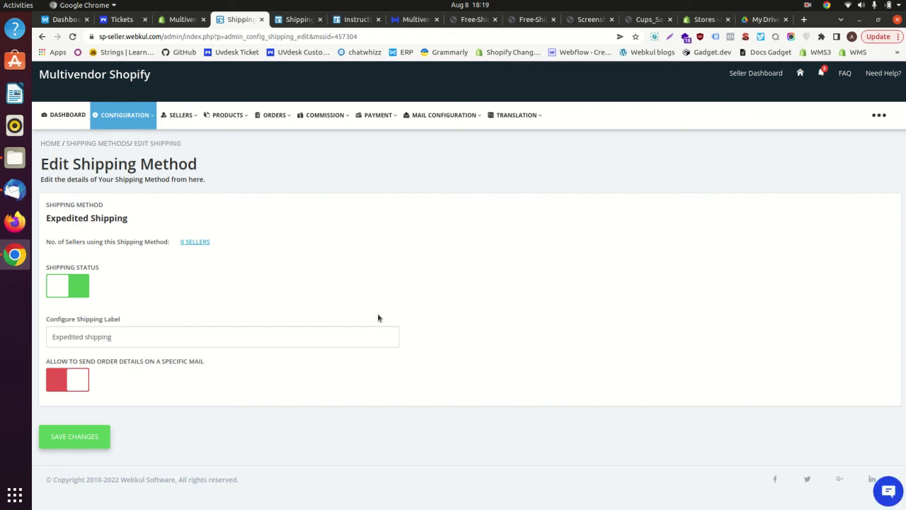
Refresh the seller's Shipping Configuration list and enable Expedited Shipping for the seller
left_click(301, 20)
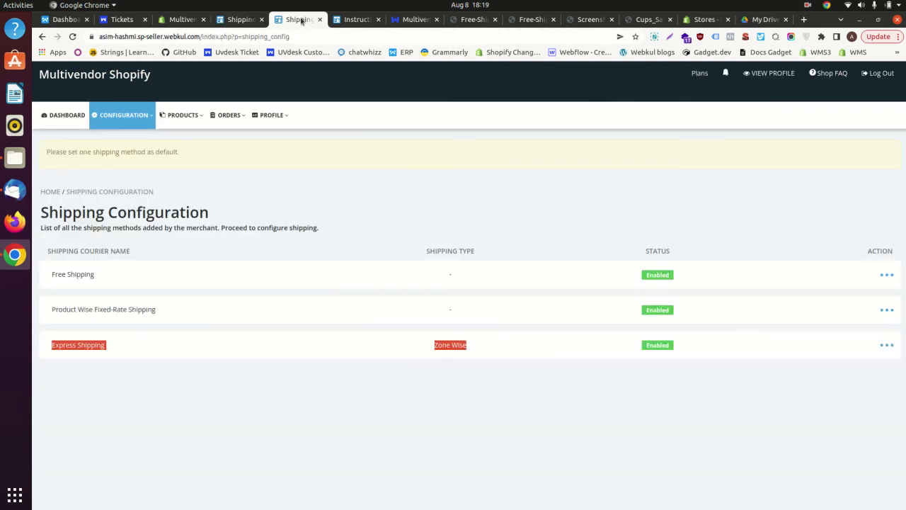
left_click(73, 37)
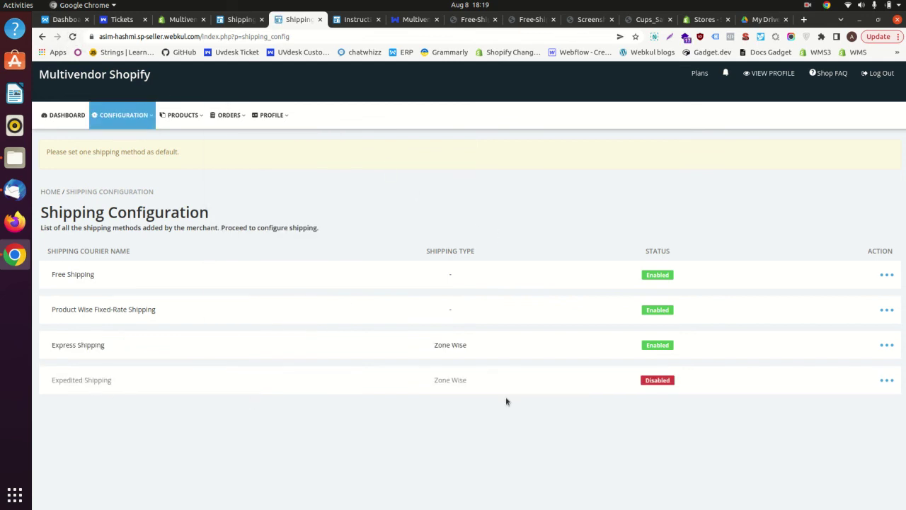
left_click(887, 381)
left_click(836, 403)
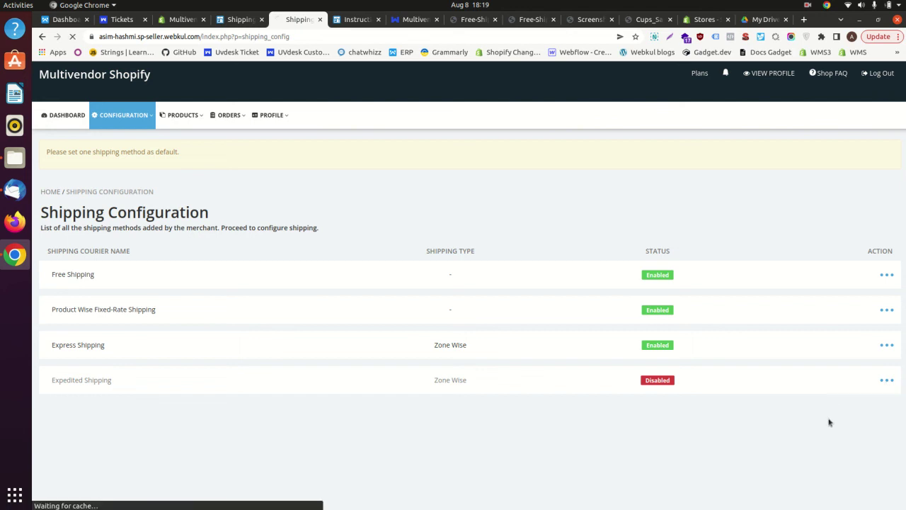
Add a price-based range from $0 to $100 to the seller's Expedited Shipping method and save it
left_click(887, 381)
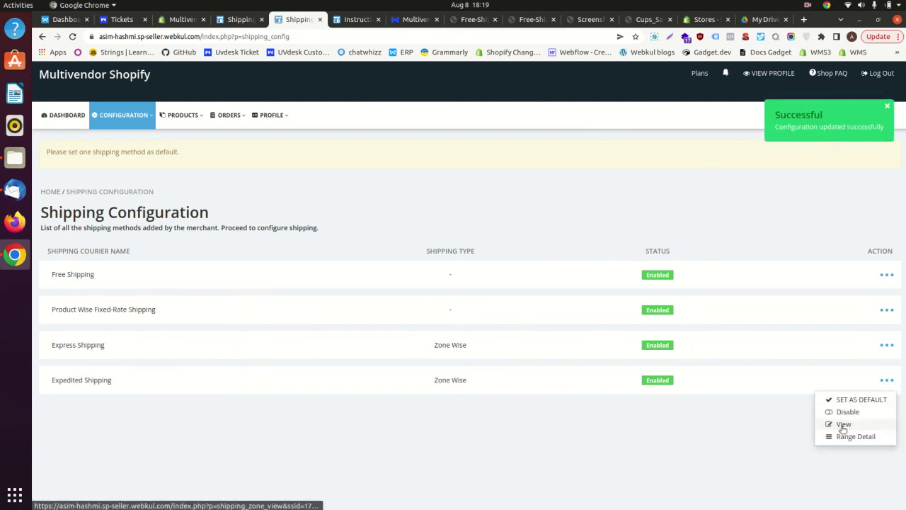
left_click(842, 425)
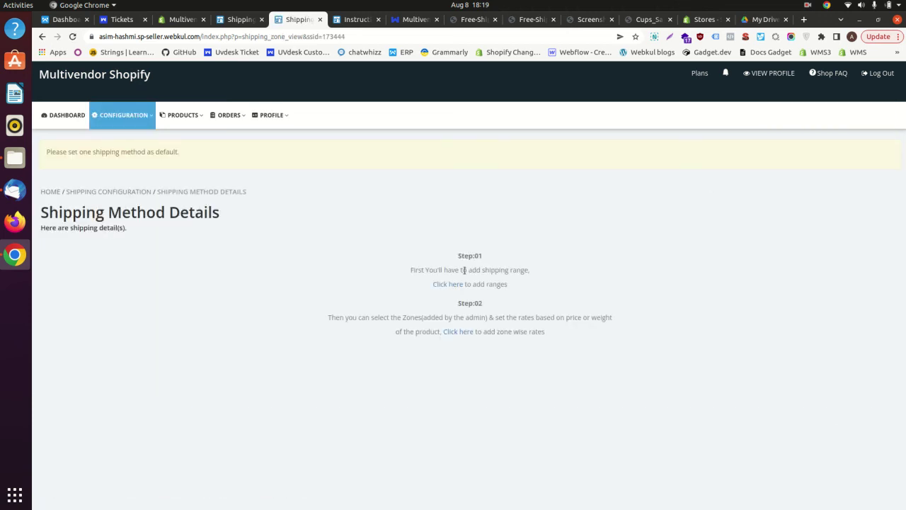
left_click(453, 285)
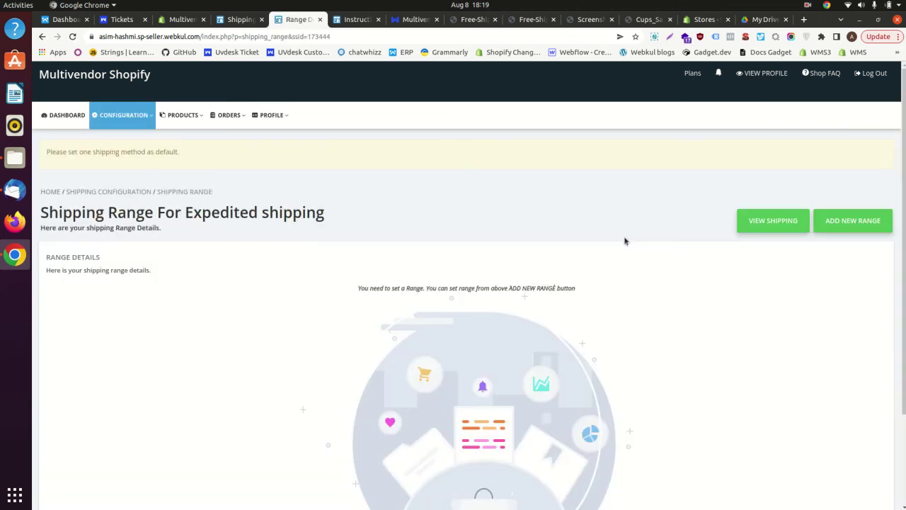
left_click_drag(844, 221, 881, 221)
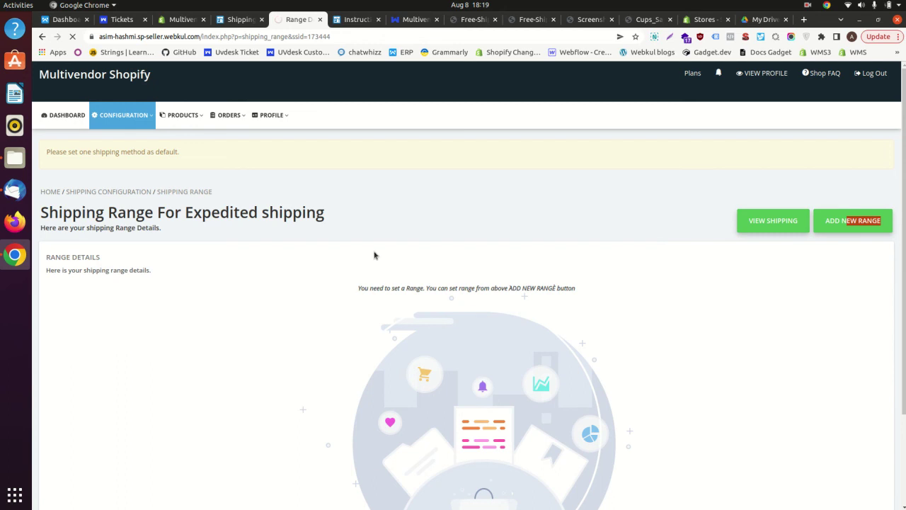
left_click(169, 352)
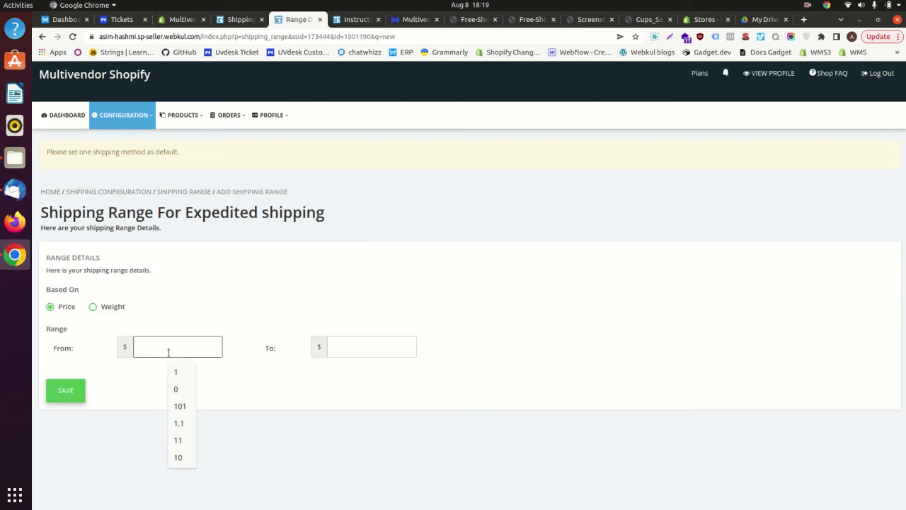
type("0")
left_click(353, 348)
type("10")
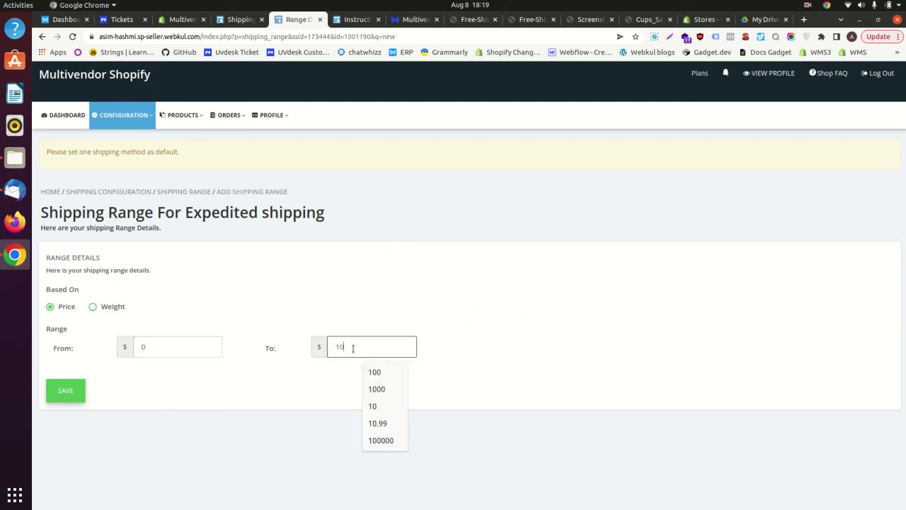
type("0")
left_click(69, 392)
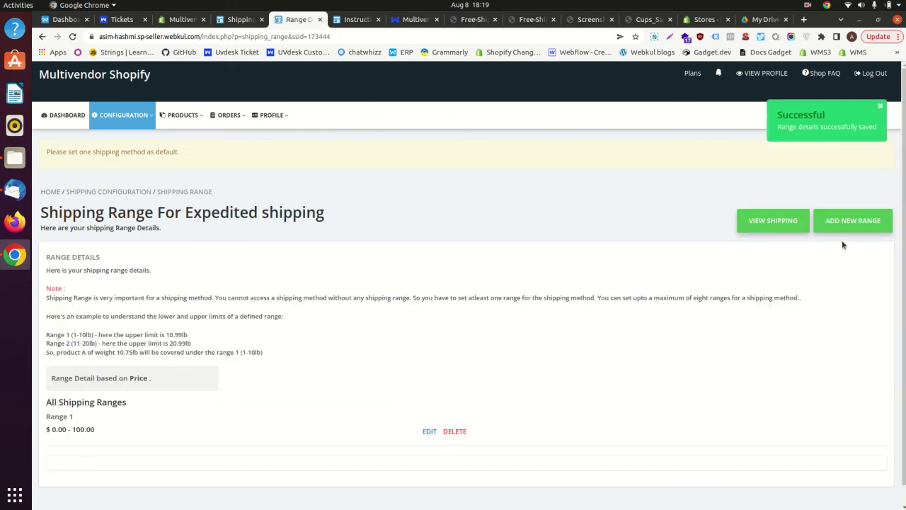
Add the Asia zone to Expedited Shipping with 10 delivery days and a $50 price for the $0–$100 range
left_click(771, 223)
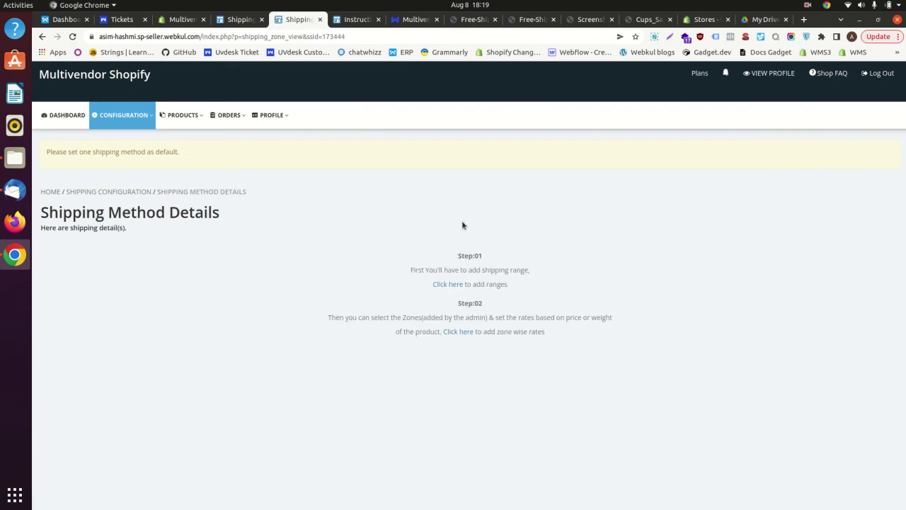
left_click(468, 332)
left_click(88, 284)
left_click(76, 305)
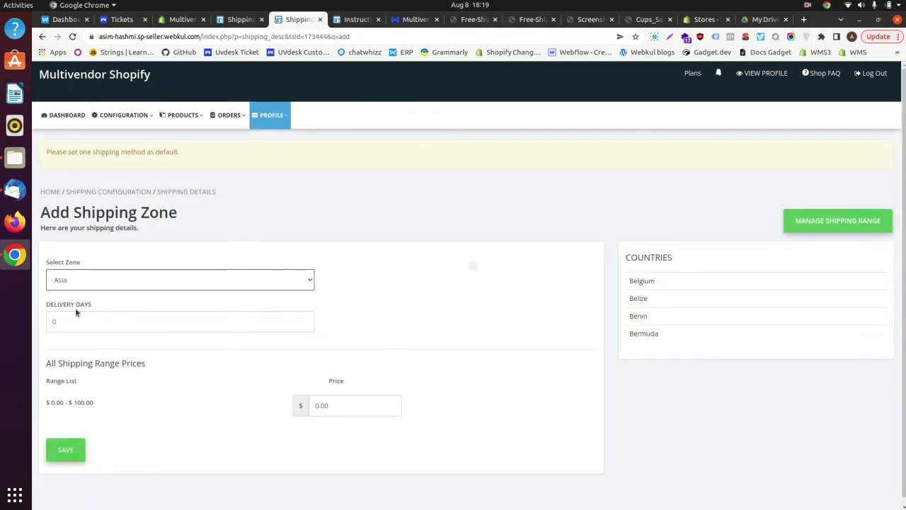
left_click(93, 324)
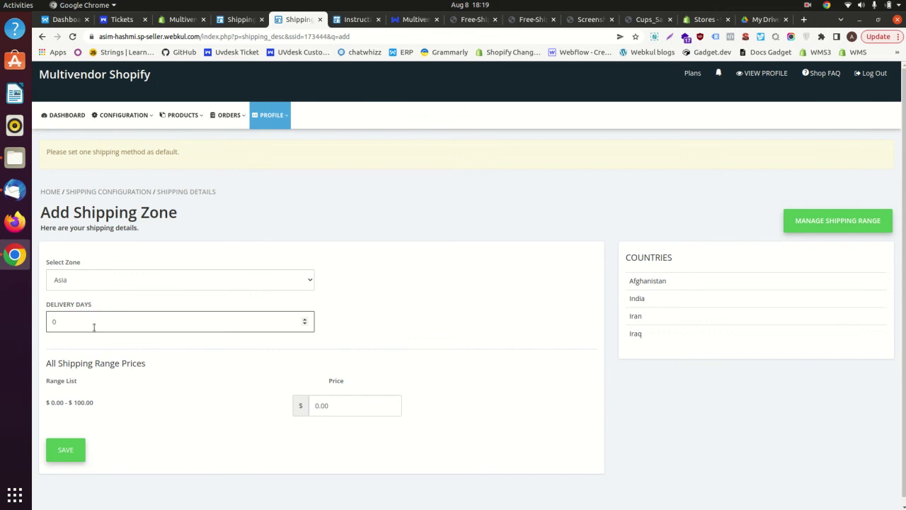
left_click(349, 414)
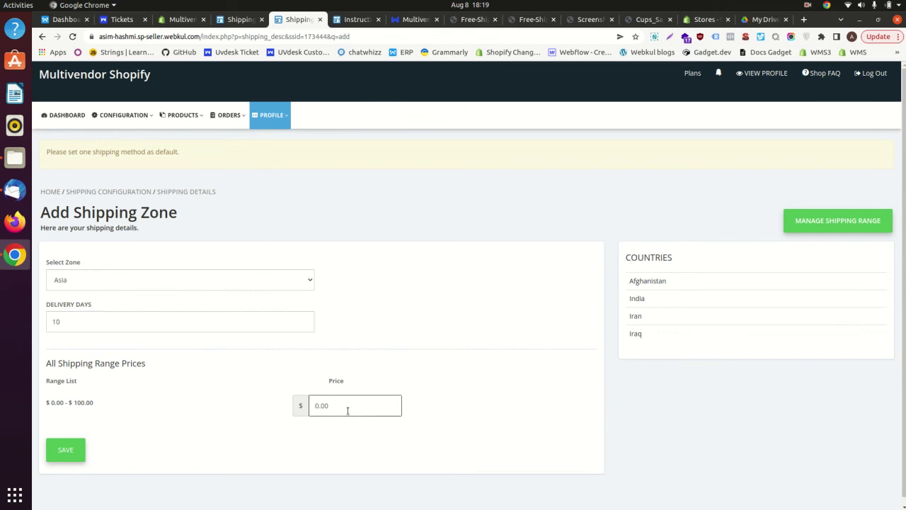
left_click(74, 449)
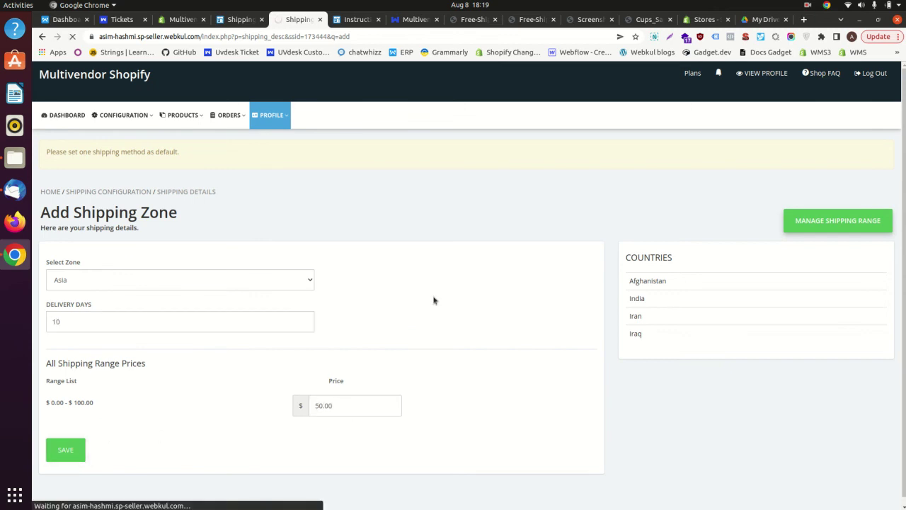
Open the seller product "ADIDAS | CLASSIC BACKPACK | LEGEND INK MULTICOLOUR" for editing and go to its shipping details
left_click(182, 115)
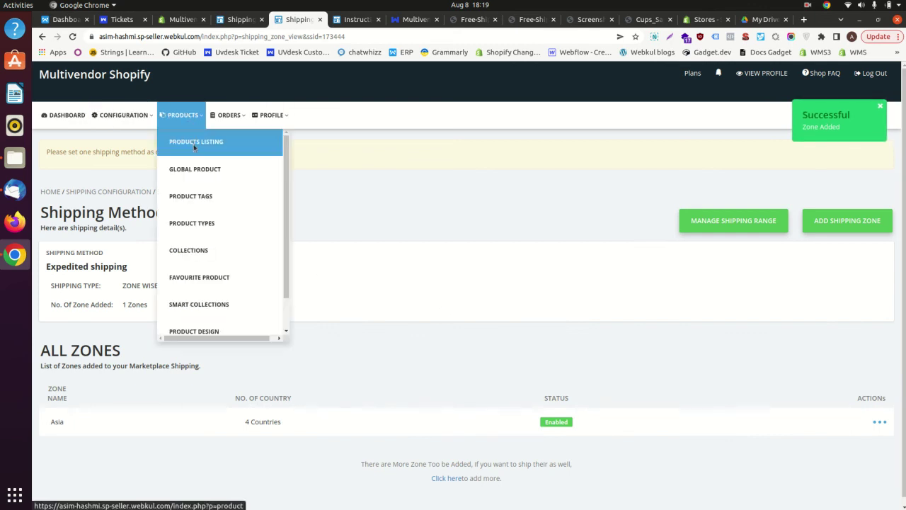
left_click(193, 147)
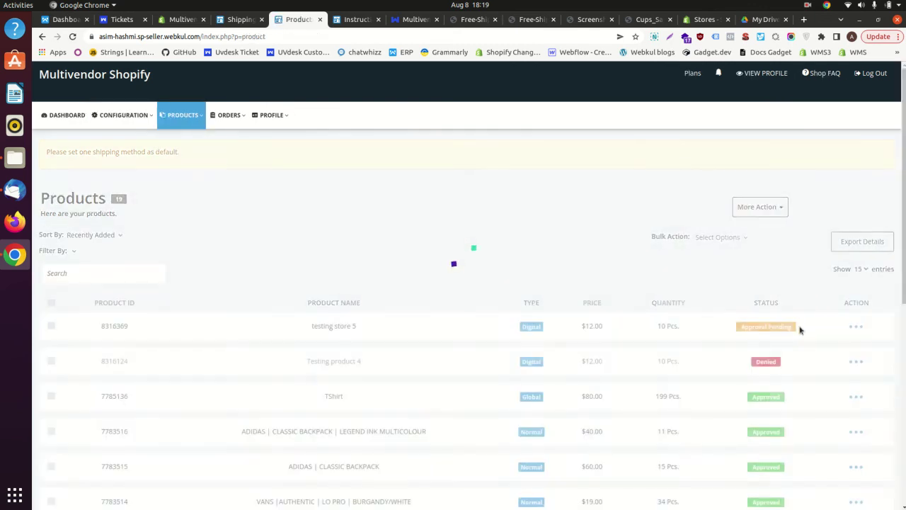
scroll(828, 376, "down", 2)
left_click(856, 356)
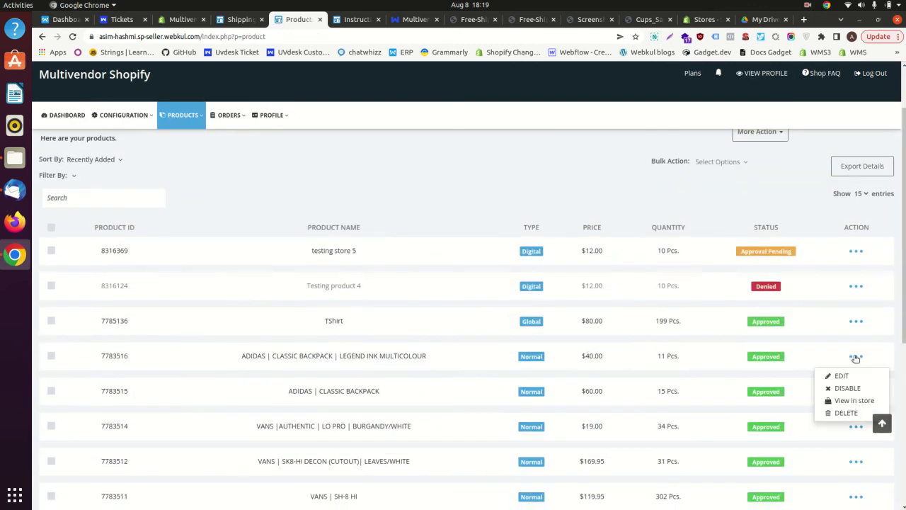
left_click(839, 375)
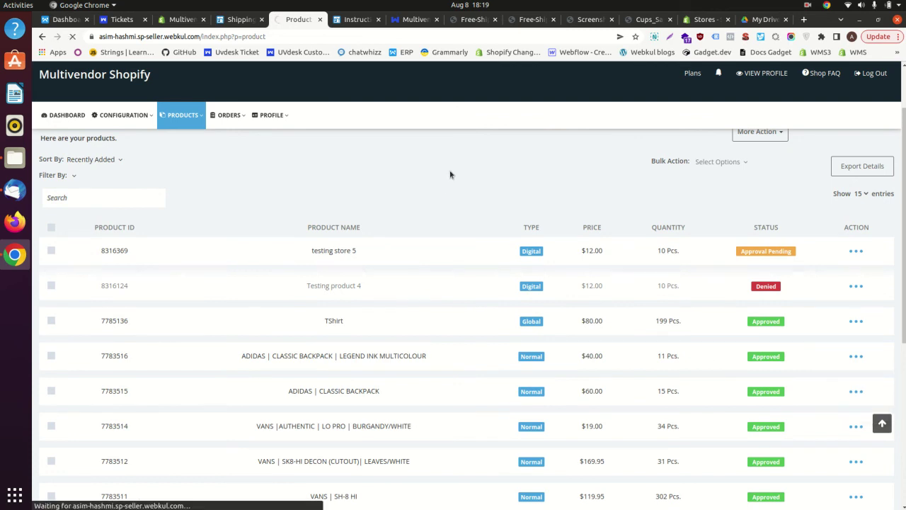
scroll(456, 297, "down", 5)
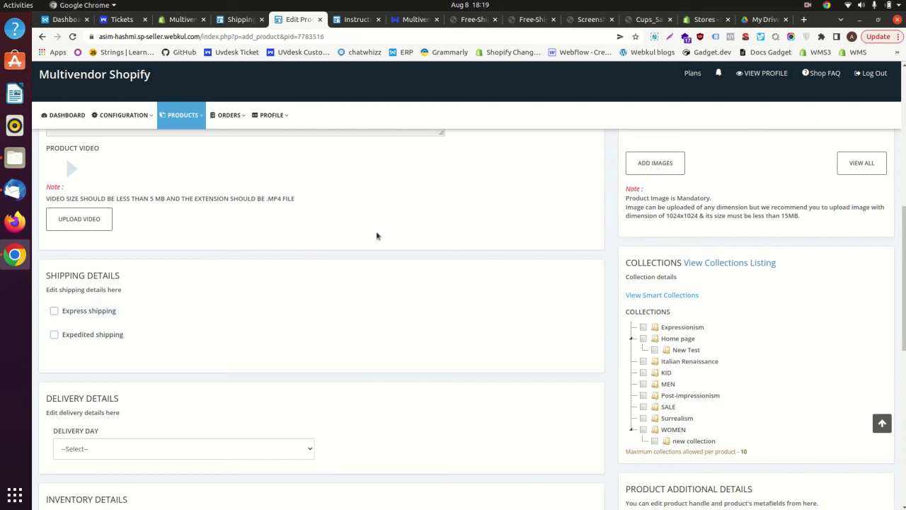
Select both Express shipping and Expedited shipping in the product's shipping details and return to the admin's Expedited Shipping edit page
left_click(54, 310)
left_click(53, 334)
scroll(465, 401, "down", 4)
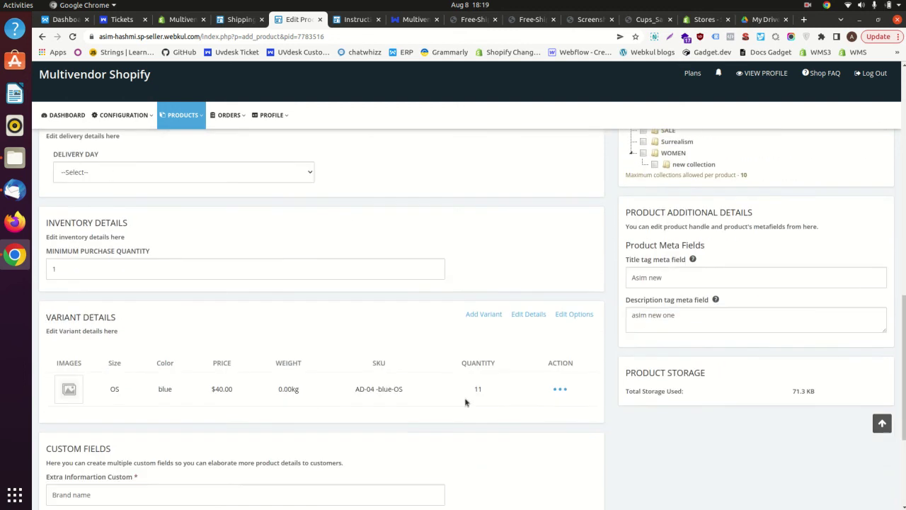
scroll(465, 402, "up", 3)
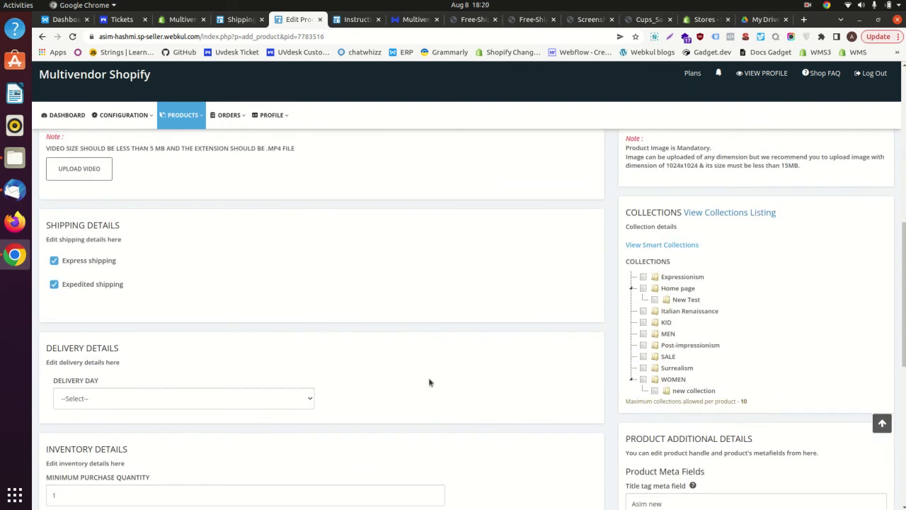
left_click(239, 19)
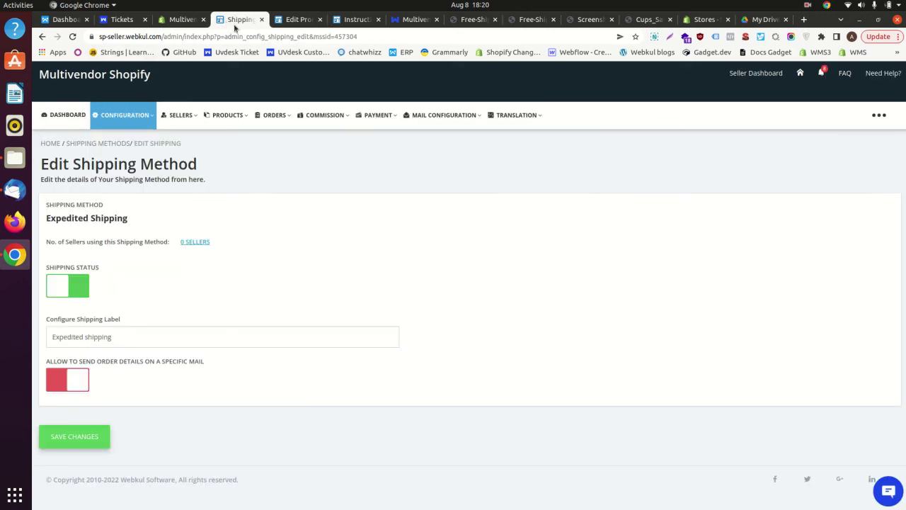